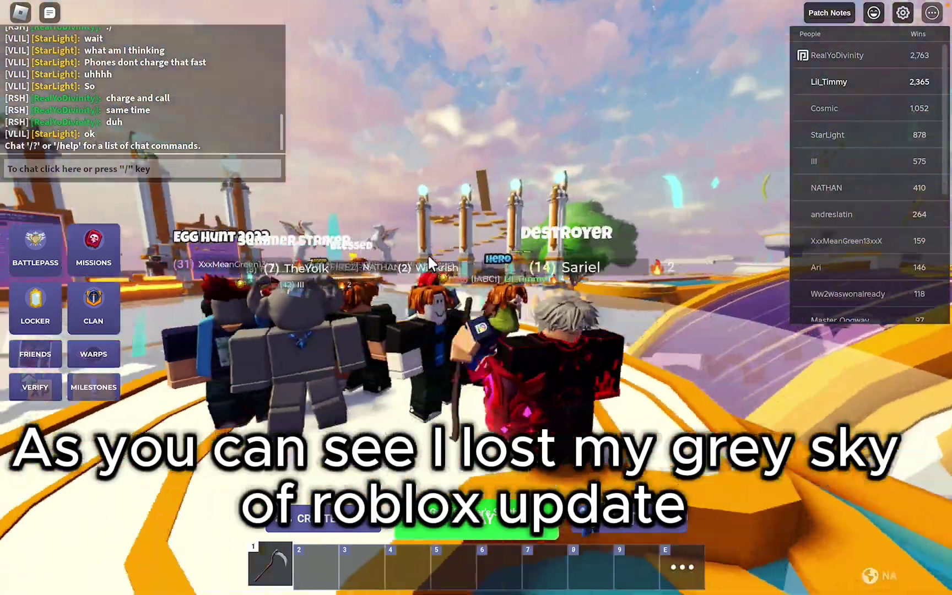
# Walk around the BedWars lobby in Roblox to examine how the sky is currently rendered
pyautogui.press('Tab')
pyautogui.press('space')
pyautogui.press('s')
pyautogui.press('4')
pyautogui.press('s')
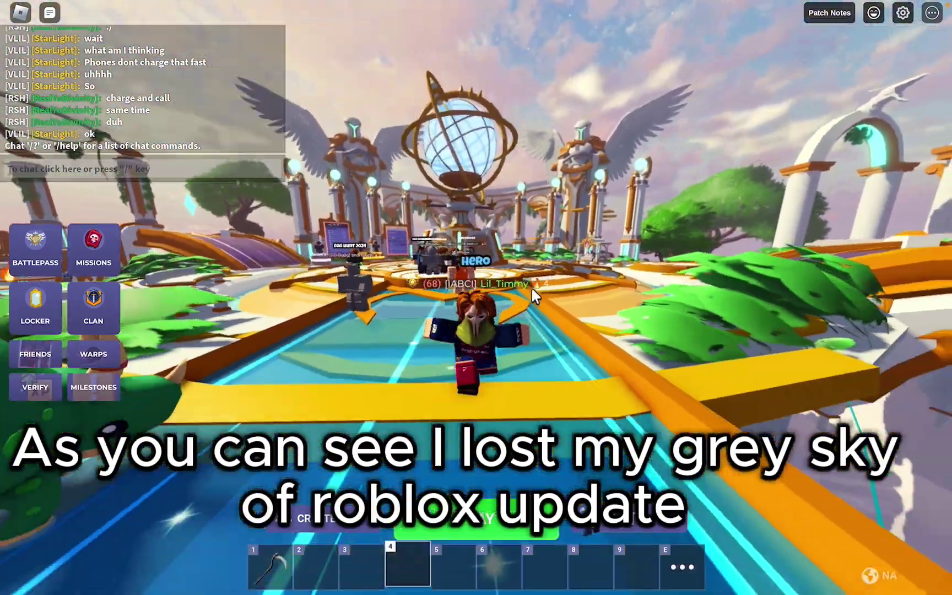
pyautogui.press('s')
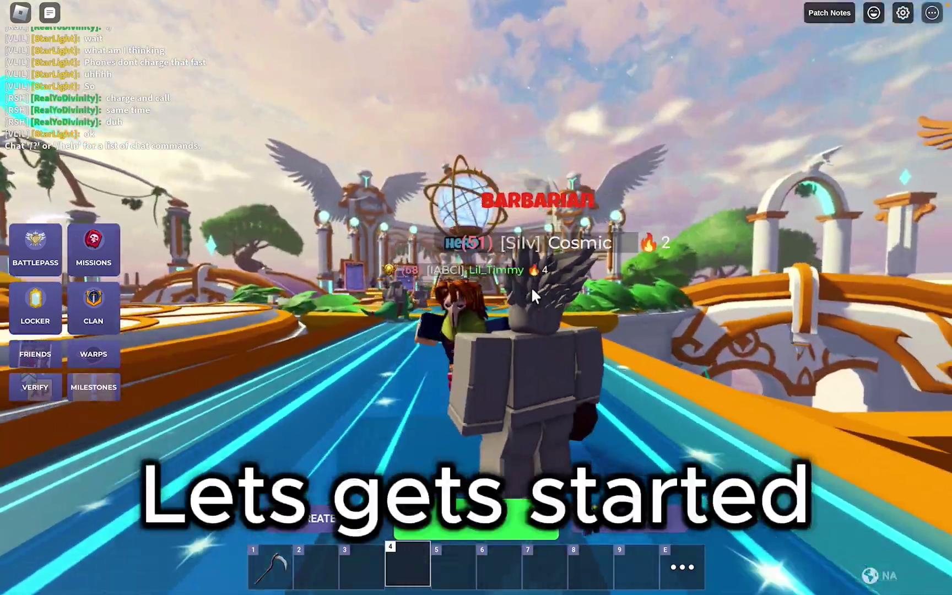
pyautogui.press('space')
pyautogui.press('s')
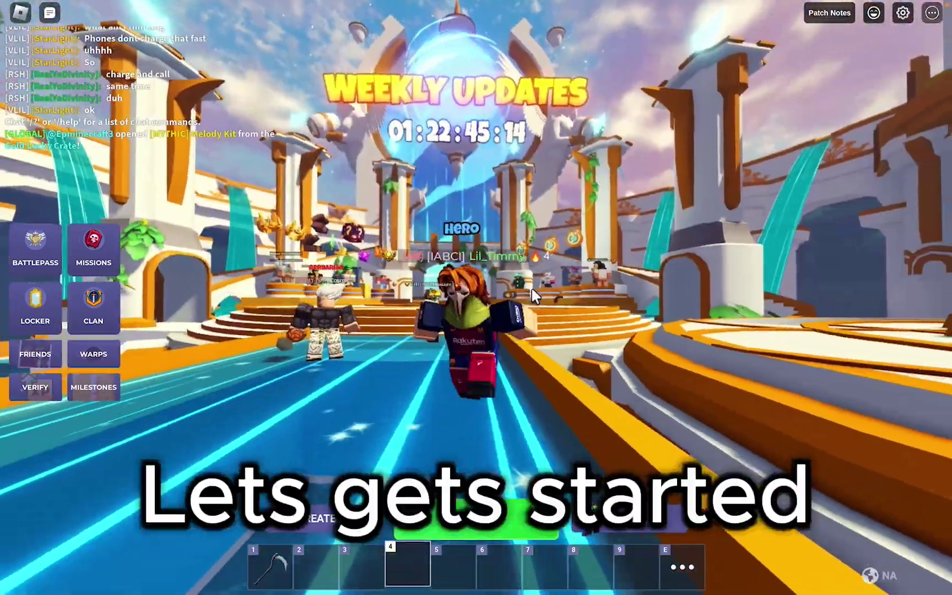
pyautogui.press('s')
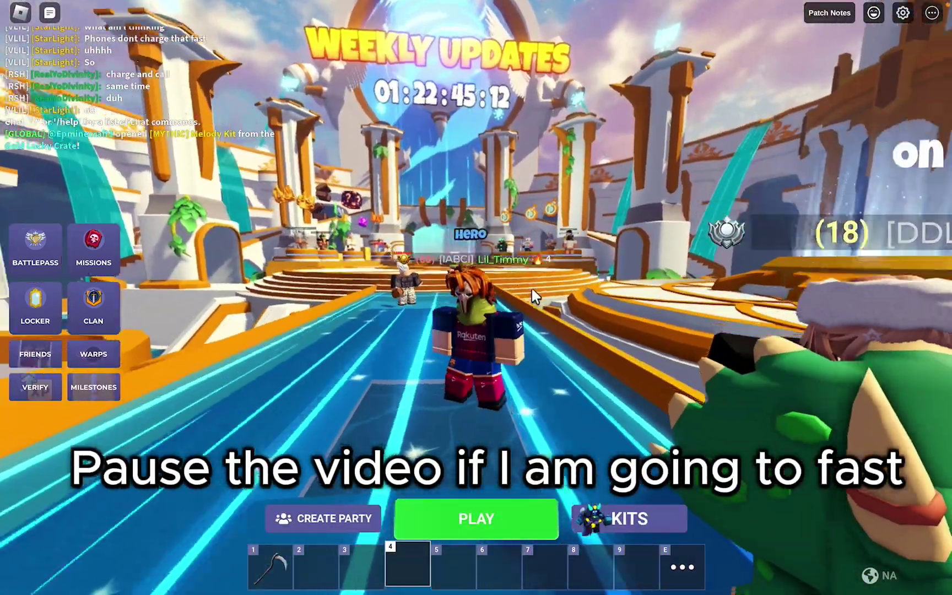
pyautogui.press('s')
pyautogui.press('s')
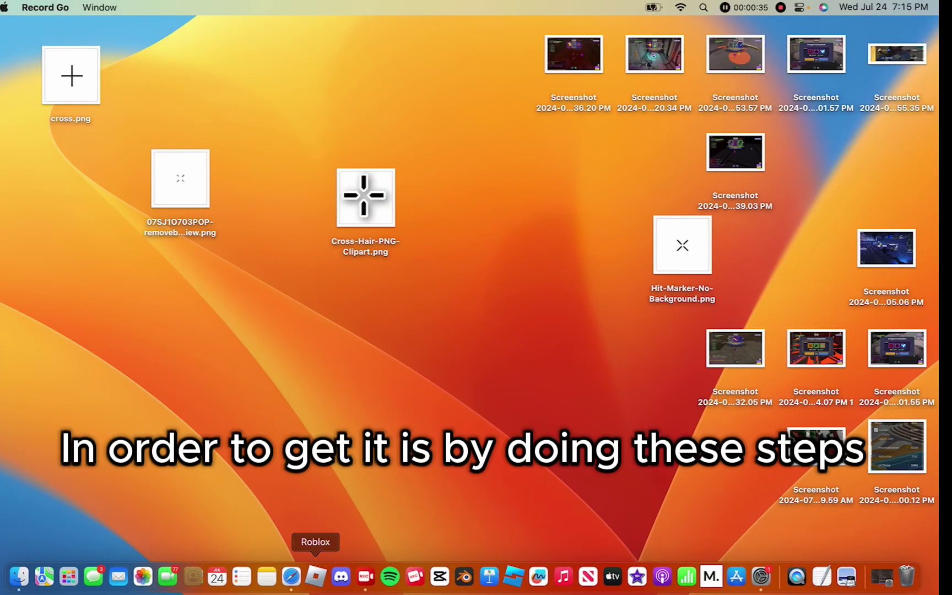
# Show the Roblox application in Finder, open its package contents and go to the MacOS folder inside Contents
pyautogui.rightClick(316, 576)
pyautogui.moveTo(308, 500)
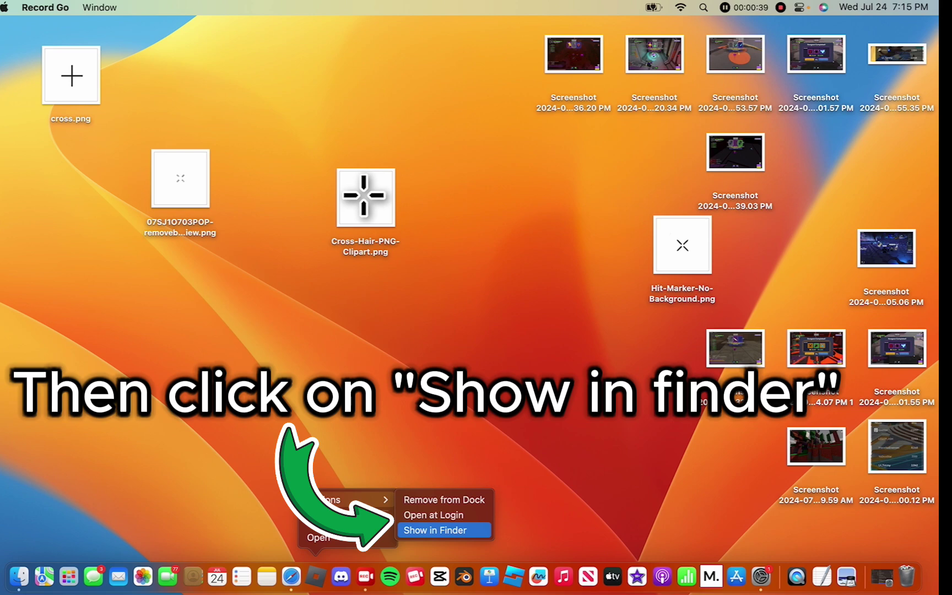
pyautogui.click(435, 531)
pyautogui.rightClick(376, 364)
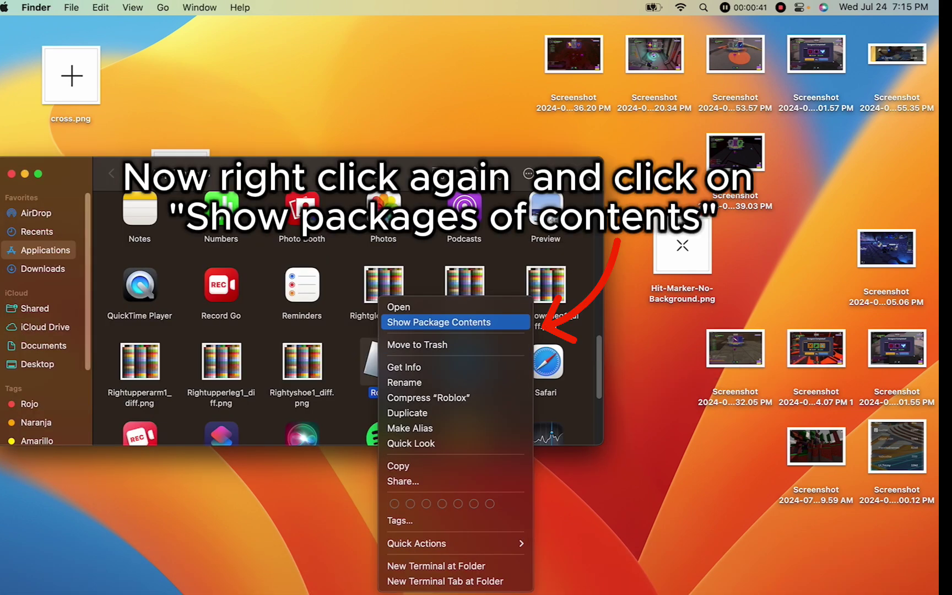
pyautogui.click(439, 322)
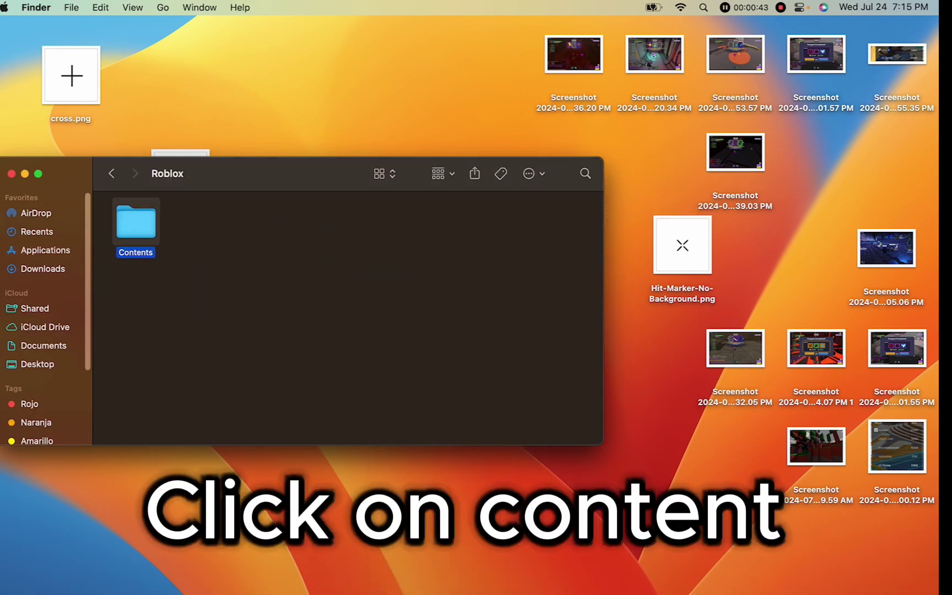
pyautogui.doubleClick(135, 223)
pyautogui.doubleClick(281, 223)
# Create a new folder named ClientSettings in Roblox's MacOS folder
pyautogui.rightClick(496, 227)
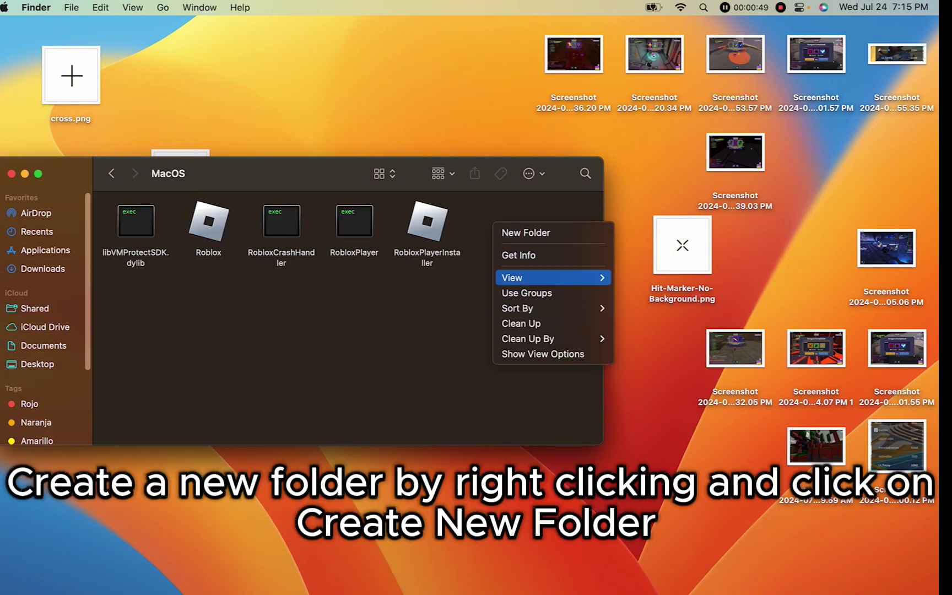
pyautogui.click(526, 233)
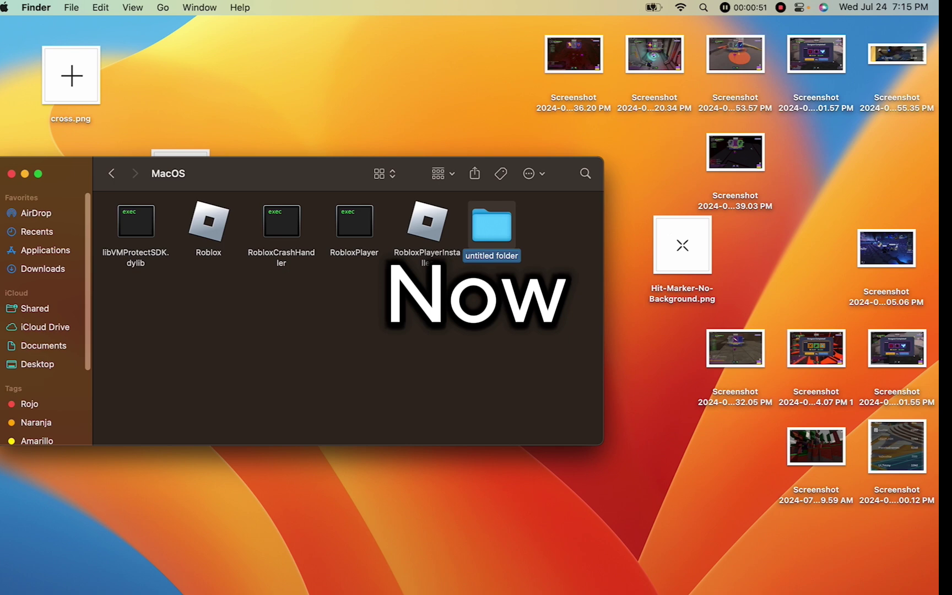
pyautogui.write('Cl')
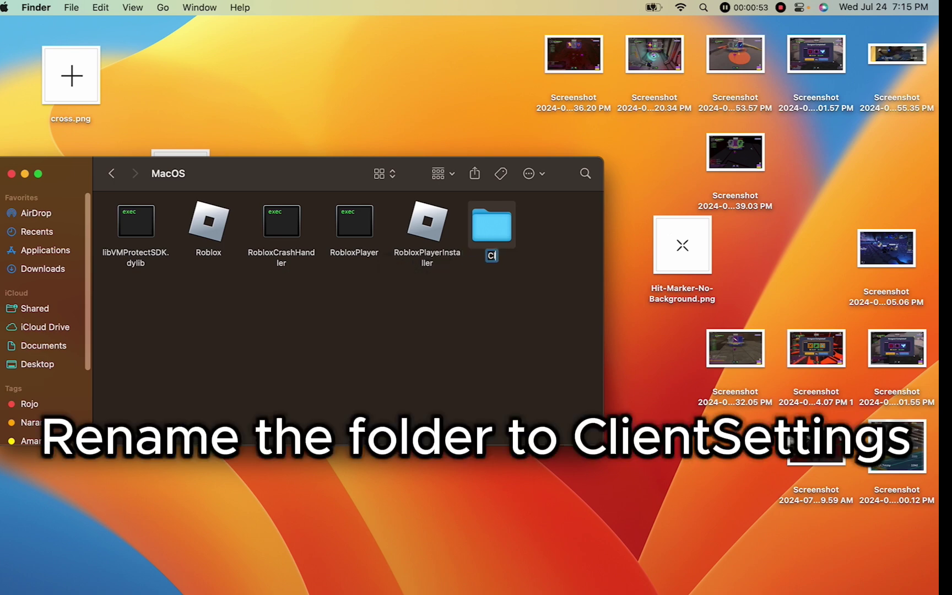
pyautogui.write('ient s')
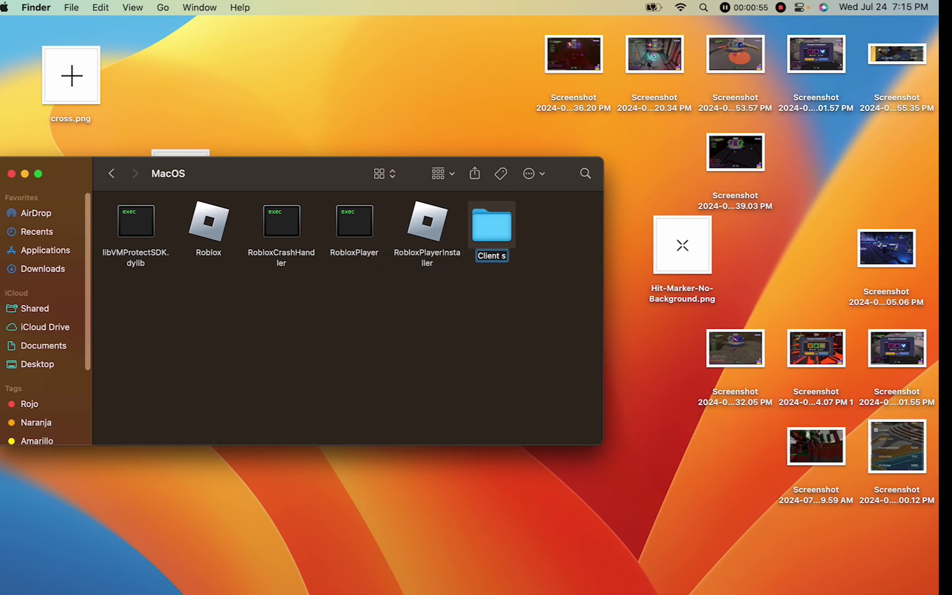
pyautogui.write('ettings')
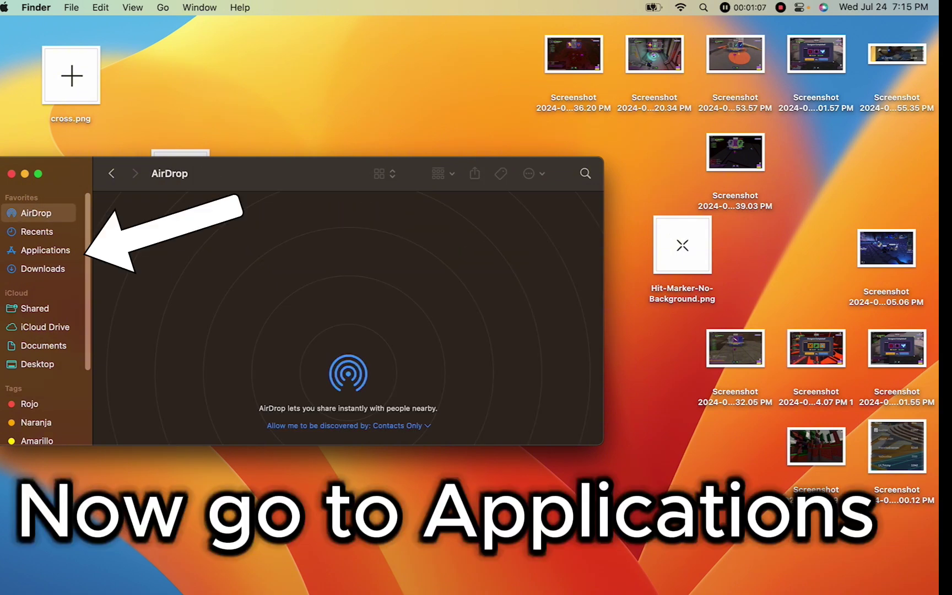
# Open a blank TextEdit document from the Applications folder and move its window clear of the Finder sidebar
pyautogui.click(36, 231)
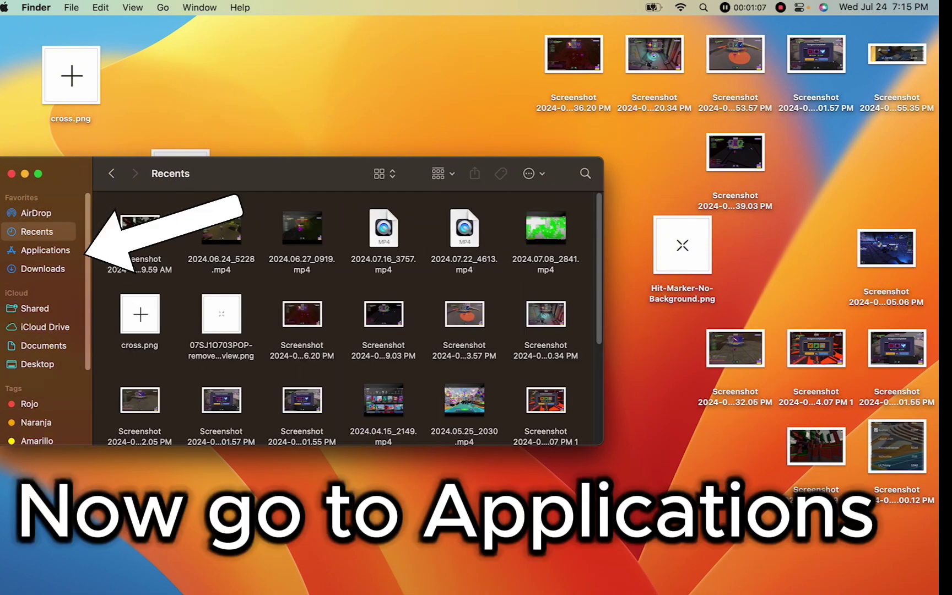
pyautogui.click(45, 251)
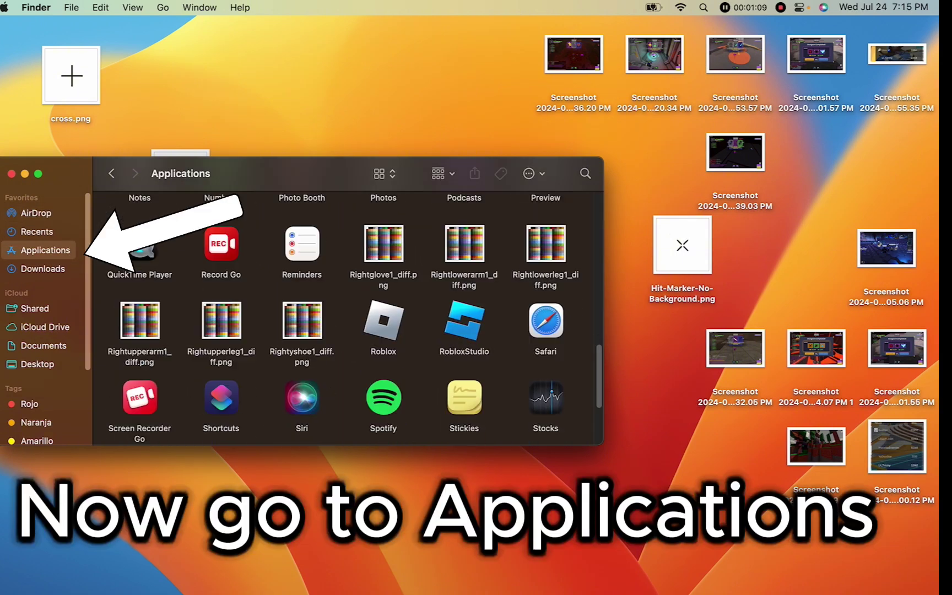
pyautogui.scroll(-5, 342, 317)
pyautogui.click(221, 377)
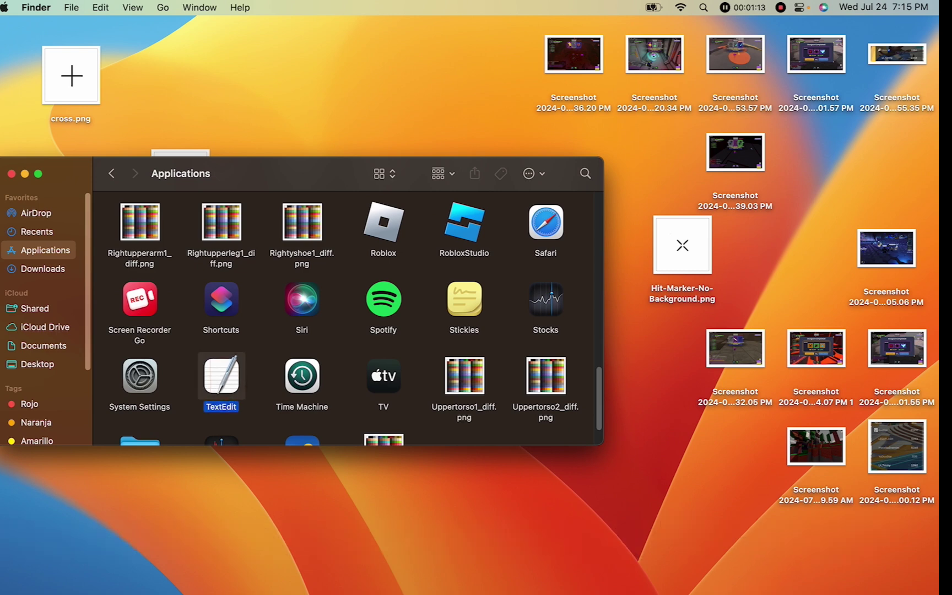
pyautogui.doubleClick(221, 377)
pyautogui.moveTo(220, 50); pyautogui.dragTo(487, 103)
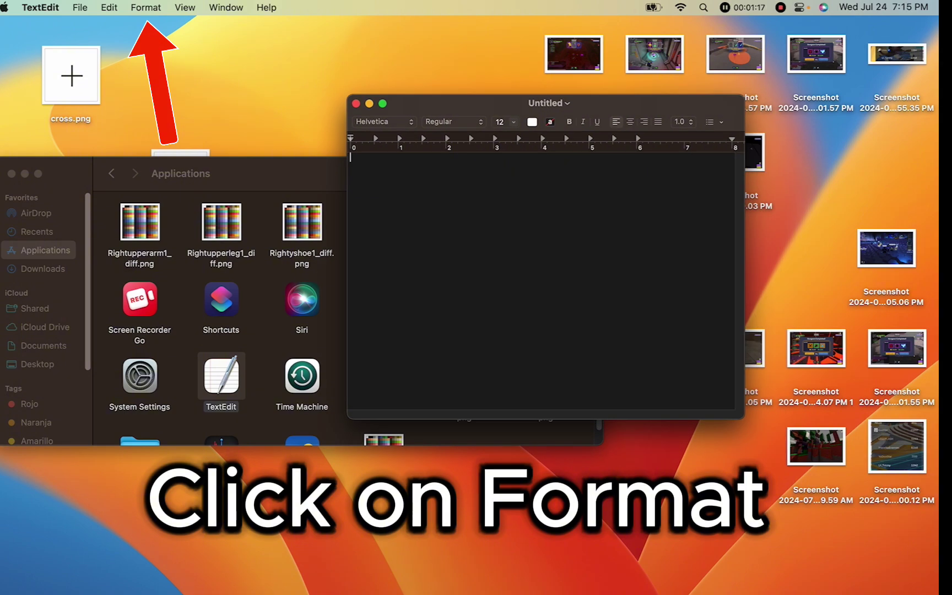
# Convert the blank document to plain text and paste in the copied FFlag script containing FFlagDebugSkyGray
pyautogui.click(146, 7)
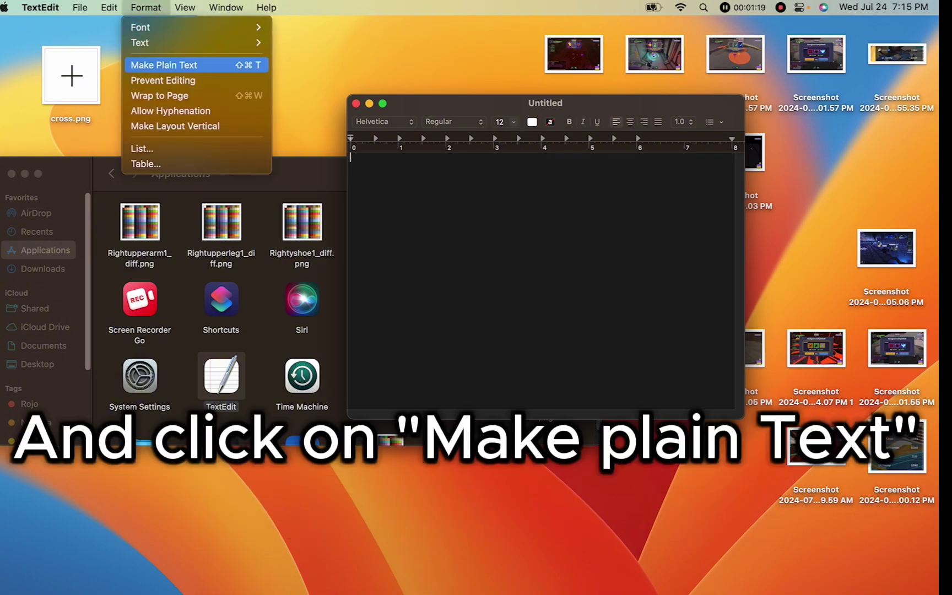
pyautogui.click(164, 65)
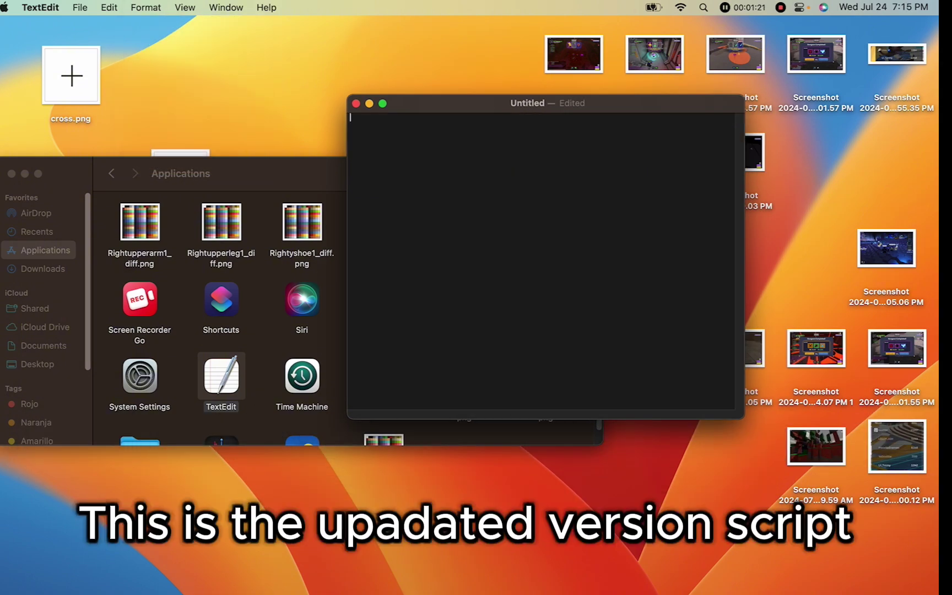
pyautogui.press('super+v')
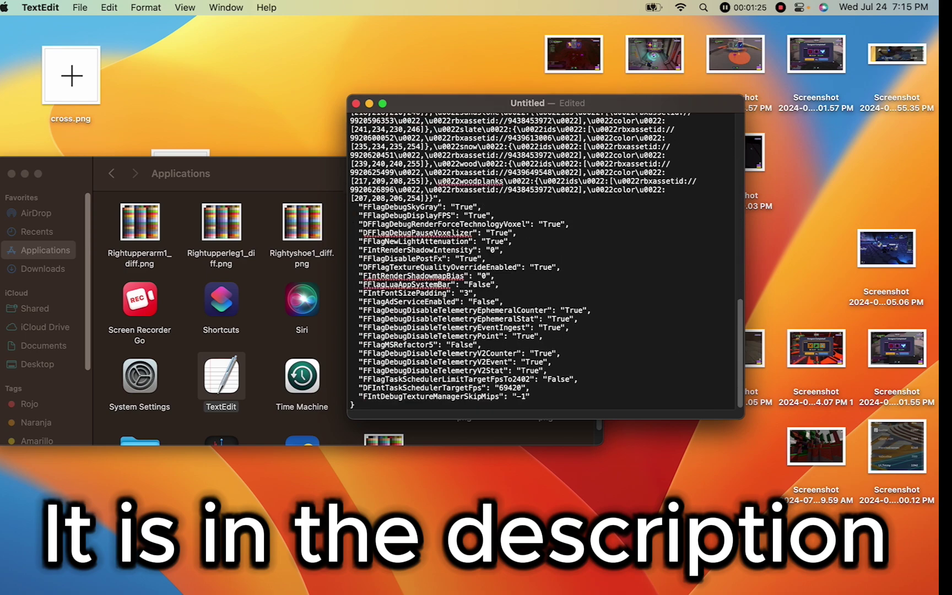
pyautogui.scroll(10, 542, 261)
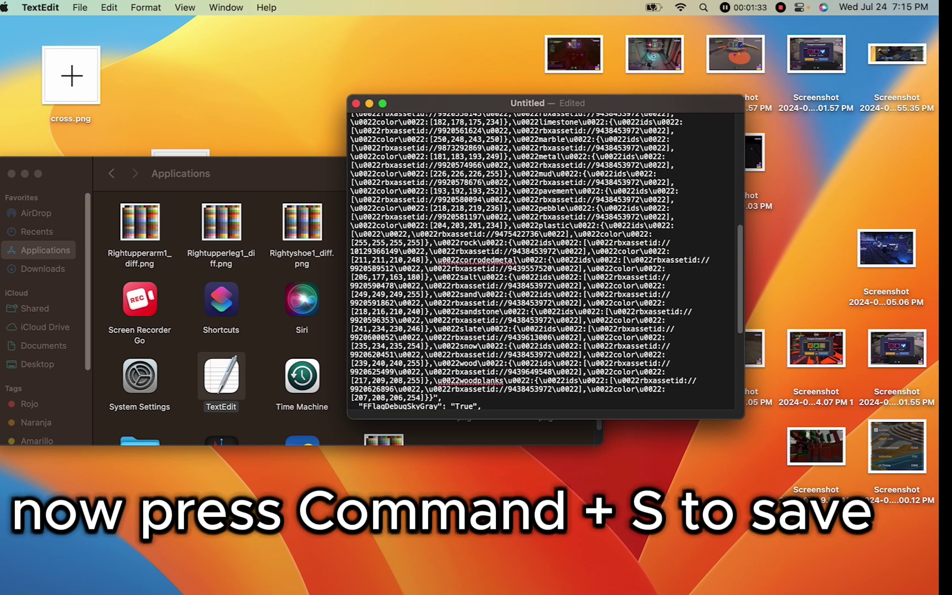
# Save the script to the Desktop as ClientAppSettings.json, keeping the .json extension
pyautogui.press('super+s')
pyautogui.write('Cle')
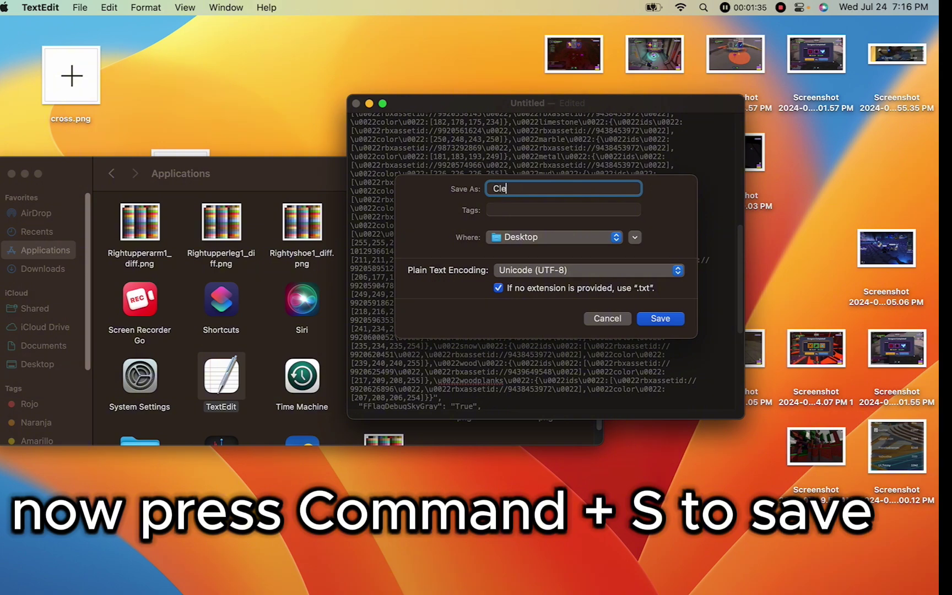
pyautogui.write('ientAppSettings')
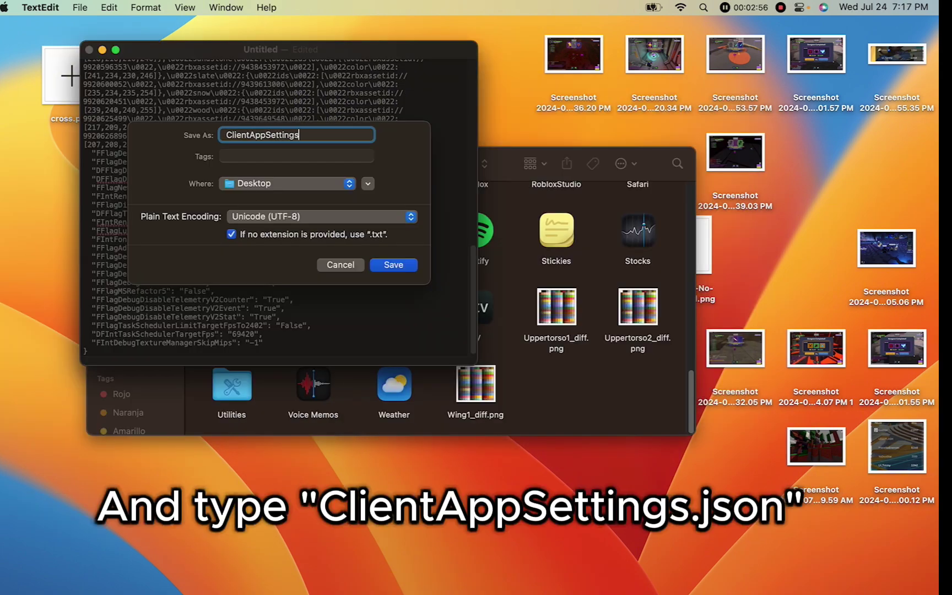
pyautogui.write('.json')
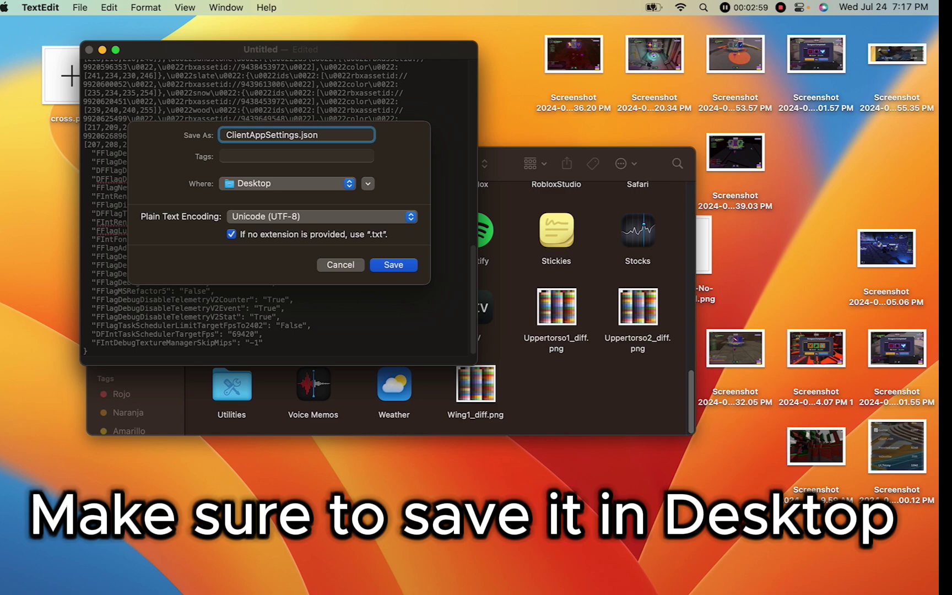
pyautogui.press('Return')
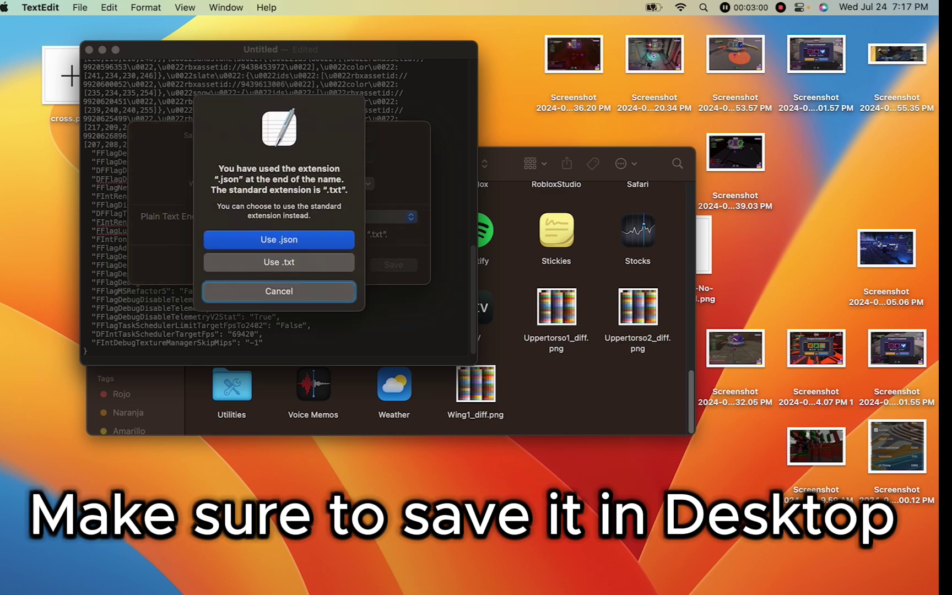
pyautogui.press('Return')
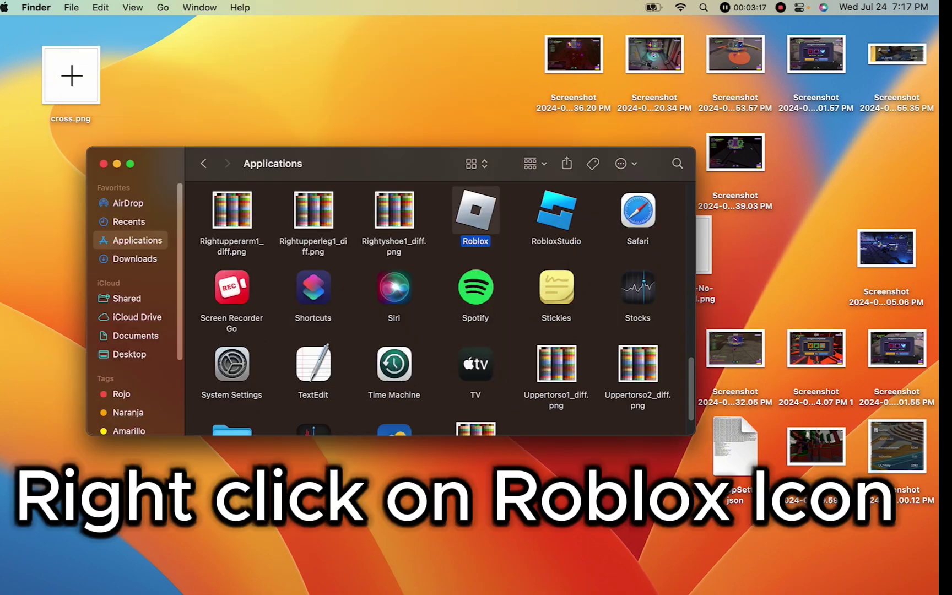
# Open the package contents of Roblox from Applications and go to Contents, then its MacOS folder
pyautogui.rightClick(471, 220)
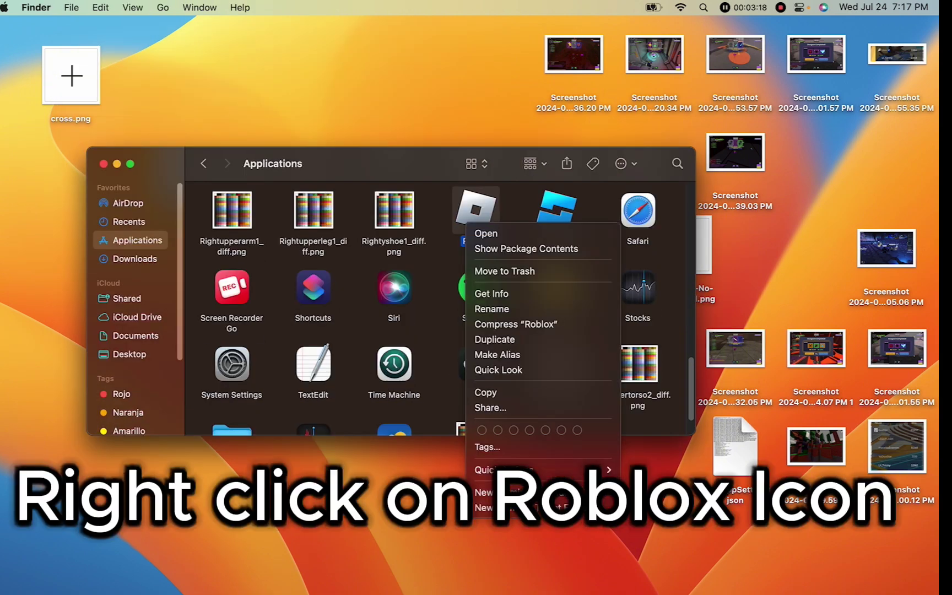
pyautogui.click(526, 248)
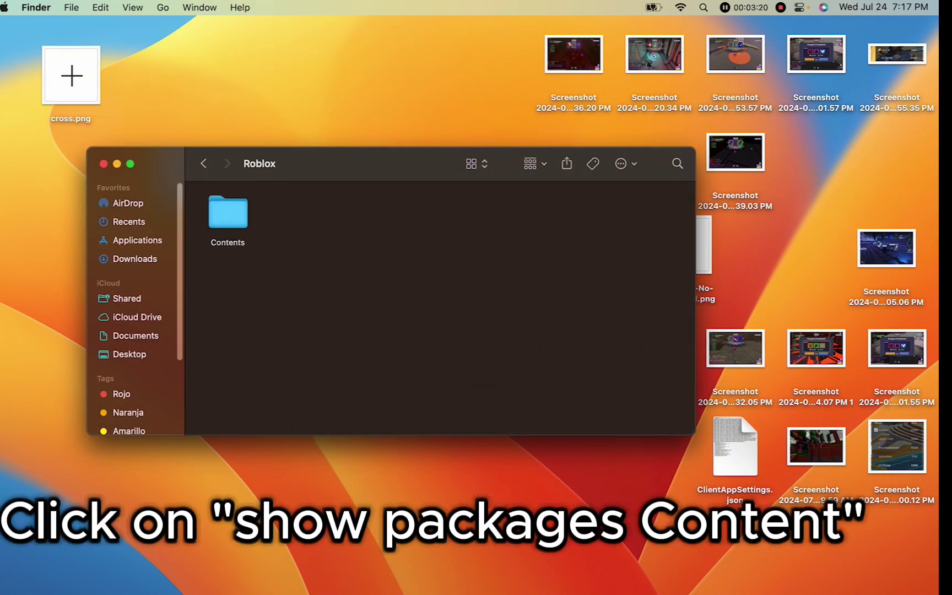
pyautogui.click(228, 213)
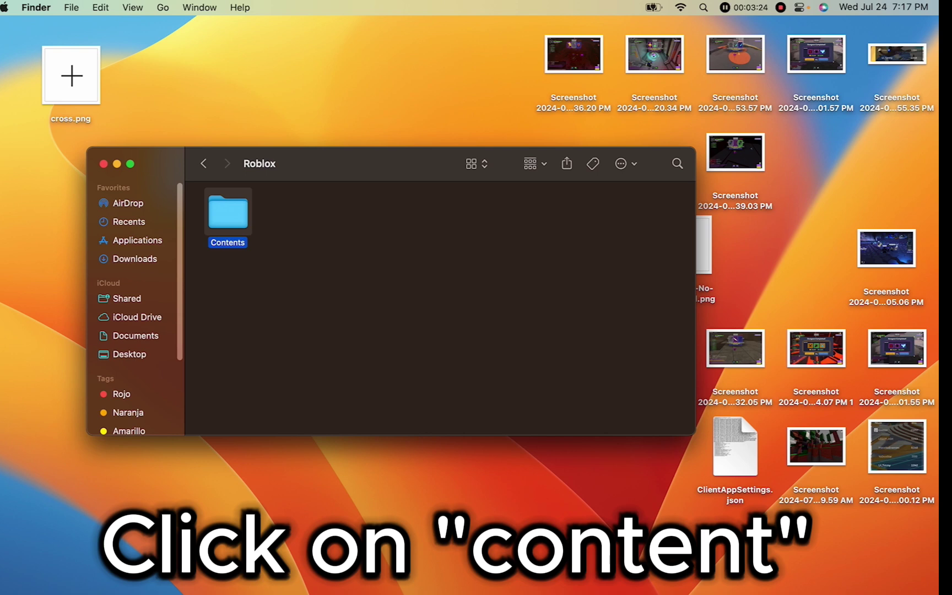
pyautogui.doubleClick(228, 212)
pyautogui.click(374, 212)
pyautogui.doubleClick(374, 213)
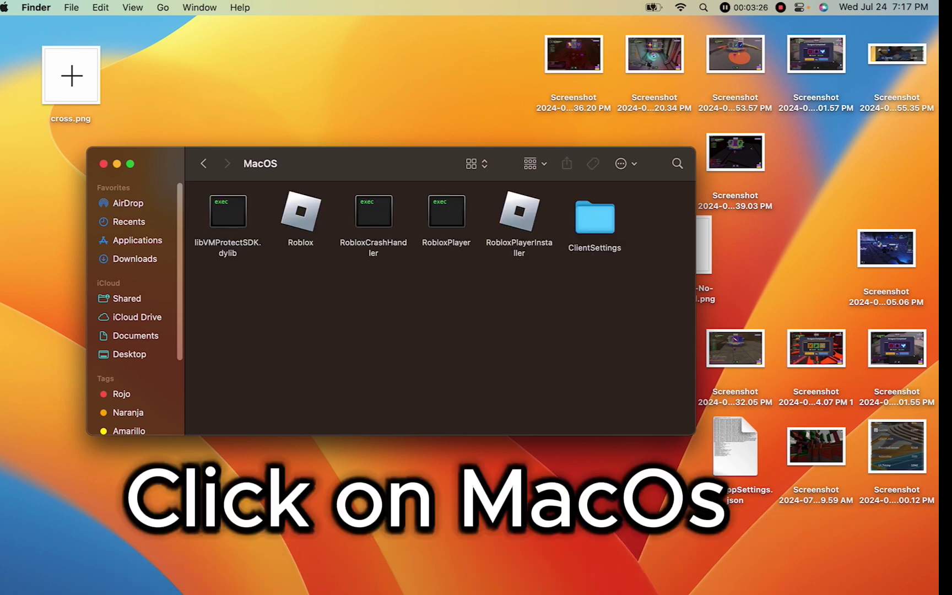
# Move ClientAppSettings.json from the Desktop into the ClientSettings folder and close the Finder window
pyautogui.doubleClick(594, 217)
pyautogui.moveTo(735, 446); pyautogui.dragTo(462, 313)
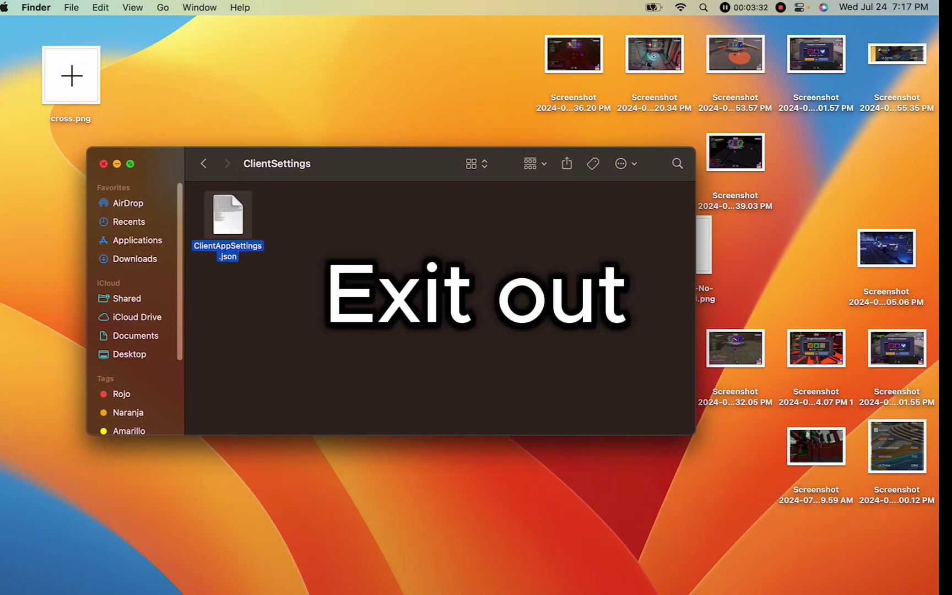
pyautogui.click(103, 163)
# Launch Roblox and join the BedWars lobby to check the sky with the new settings
pyautogui.moveTo(341, 576)
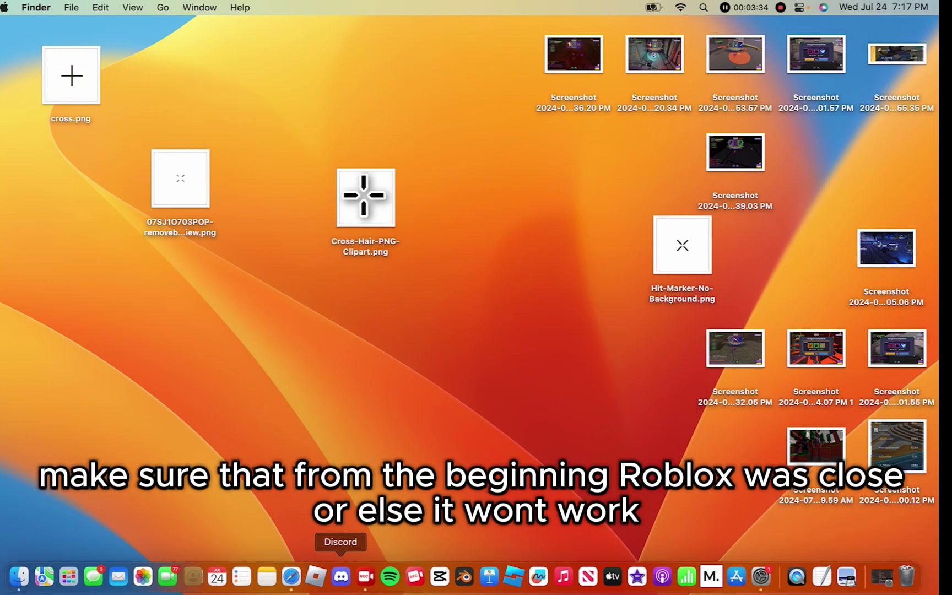
pyautogui.click(315, 576)
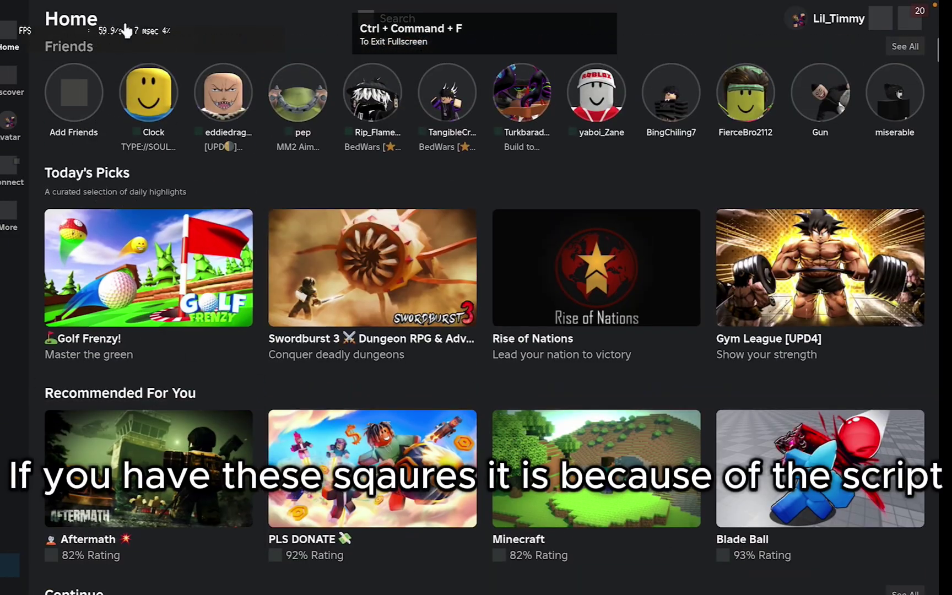
pyautogui.scroll(-3, 237, 395)
pyautogui.click(100, 568)
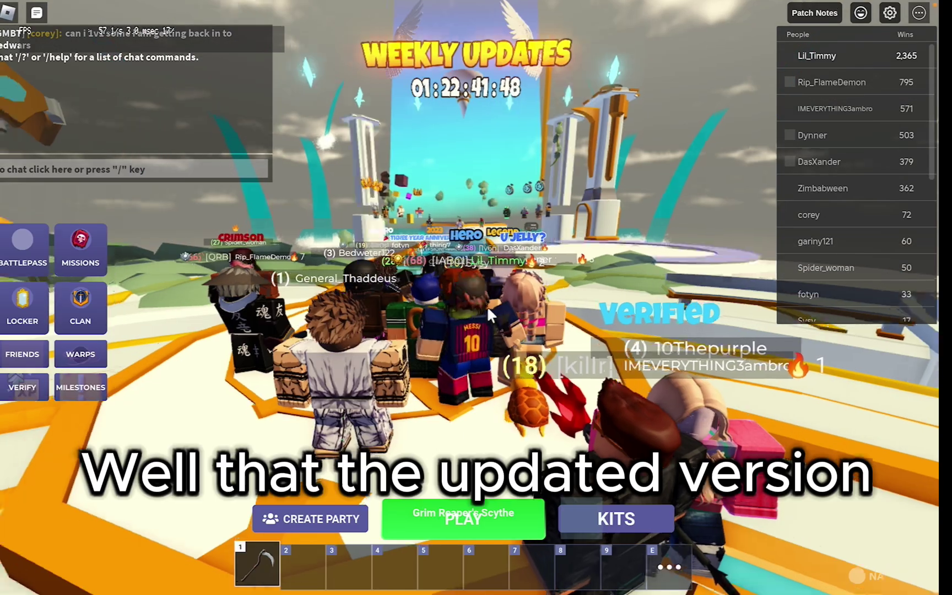
pyautogui.press('w')
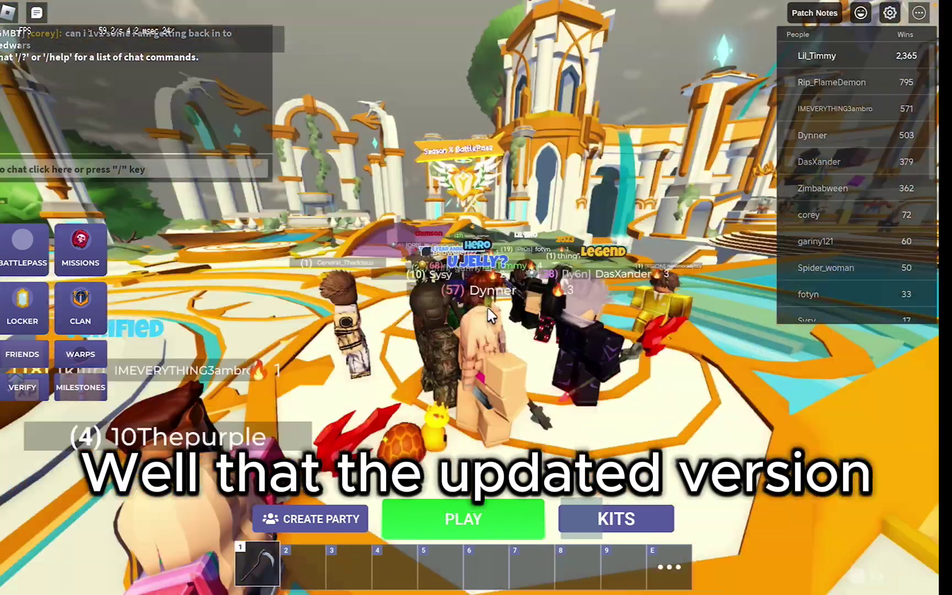
# Run the avatar around the BedWars lobby to examine the sky with the updated script
pyautogui.press('4')
pyautogui.press('w')
pyautogui.press('Tab')
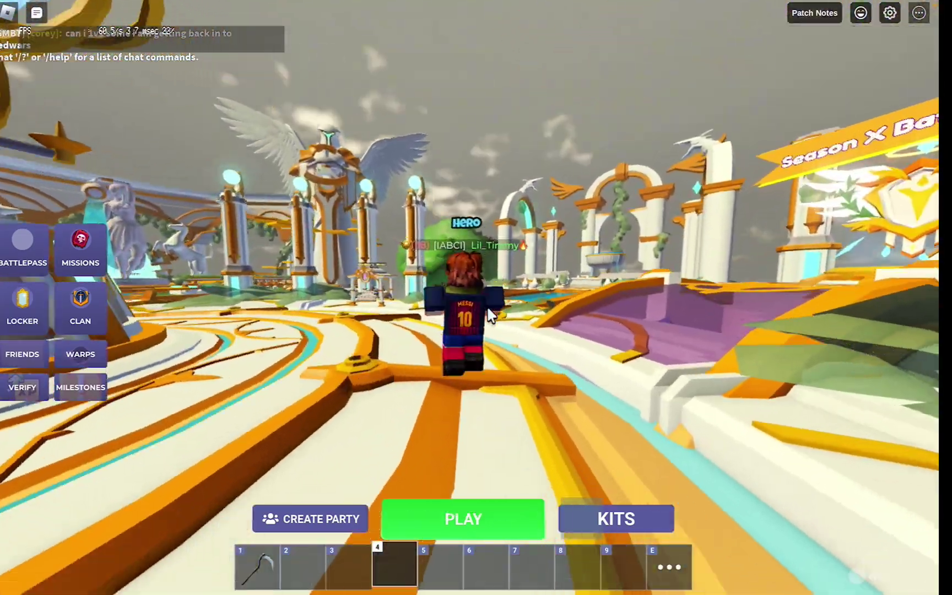
pyautogui.press('space')
# Browse the Kit Shop in the BedWars lobby, view a few kits such as Kaliyah, and close the shop
pyautogui.click(612, 518)
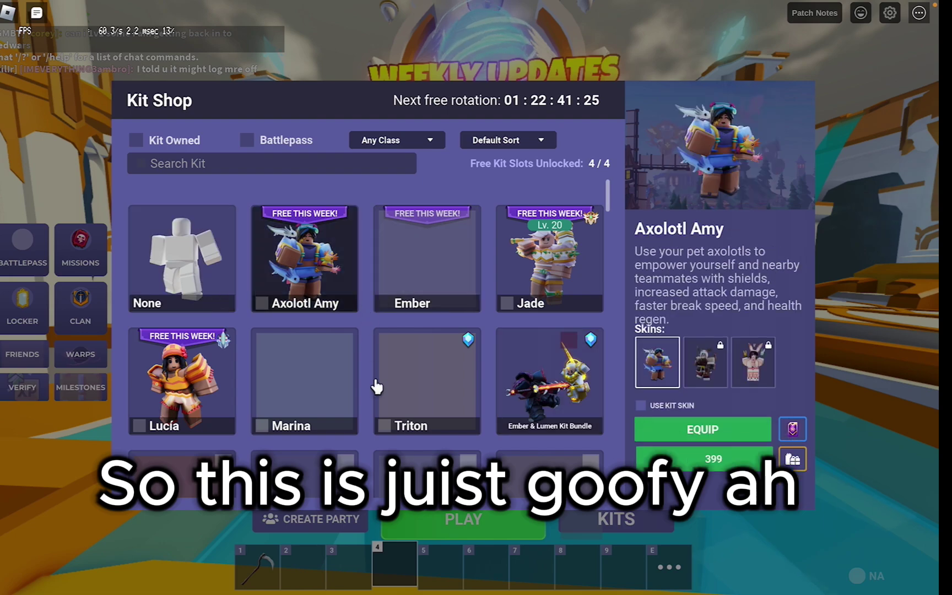
pyautogui.scroll(-8, 372, 377)
pyautogui.scroll(-20, 371, 426)
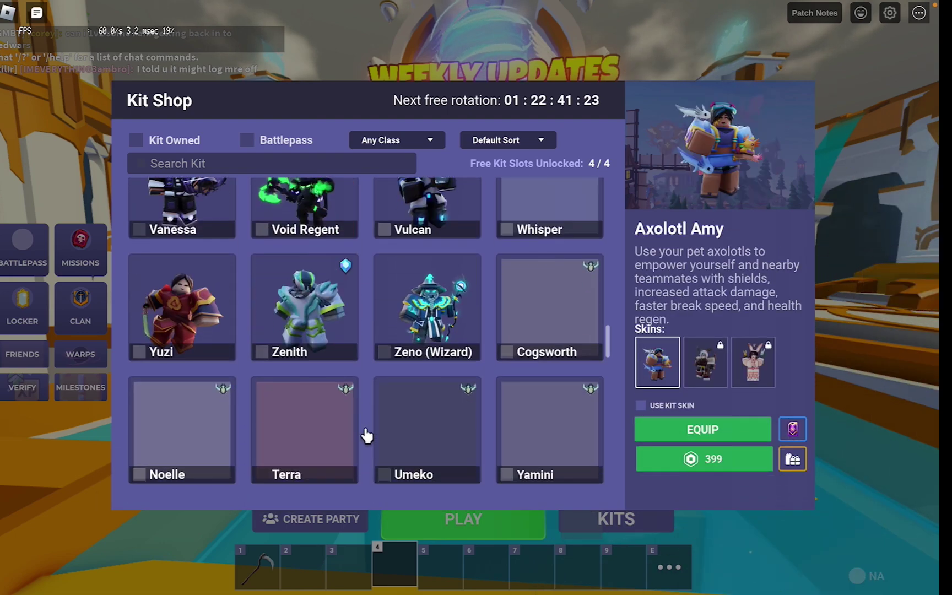
pyautogui.click(541, 244)
pyautogui.click(442, 258)
pyautogui.click(456, 388)
pyautogui.click(534, 375)
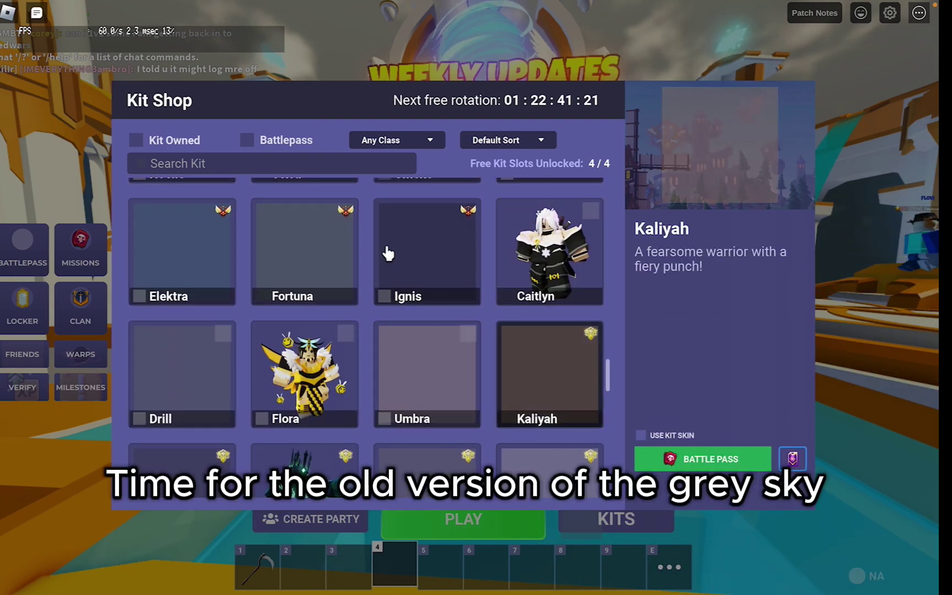
pyautogui.click(833, 286)
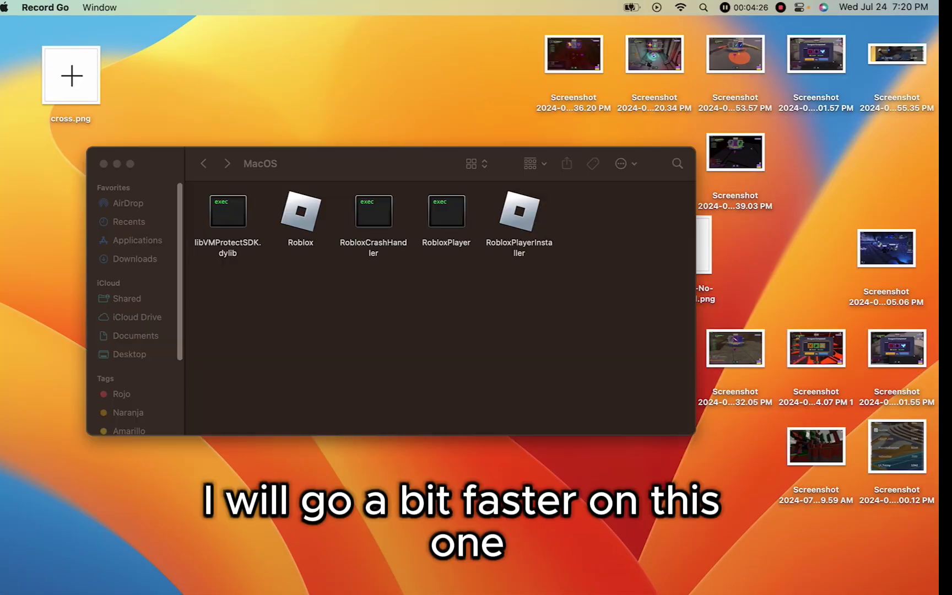
# Reveal Roblox in Finder, show its package contents and open the Contents folder
pyautogui.click(440, 330)
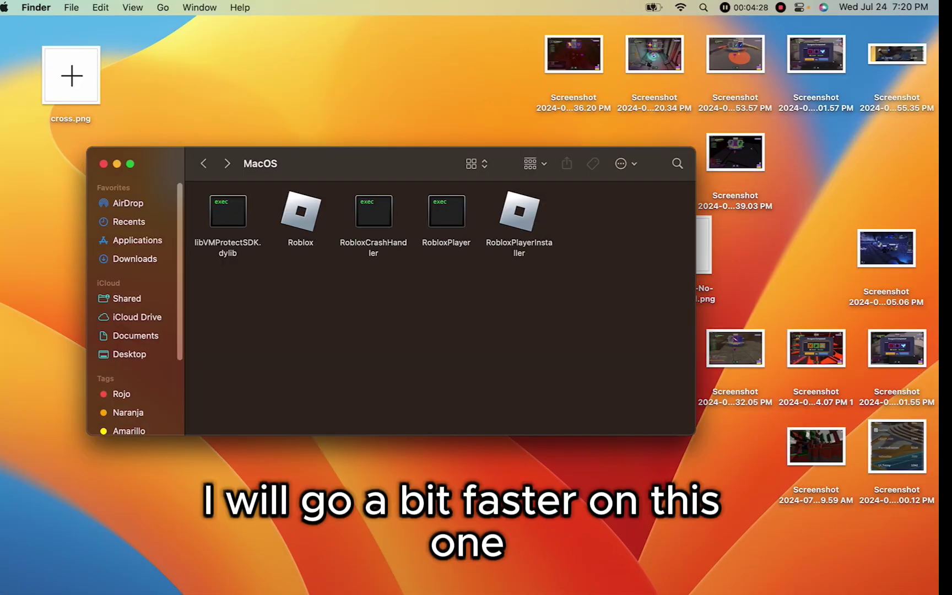
pyautogui.rightClick(316, 576)
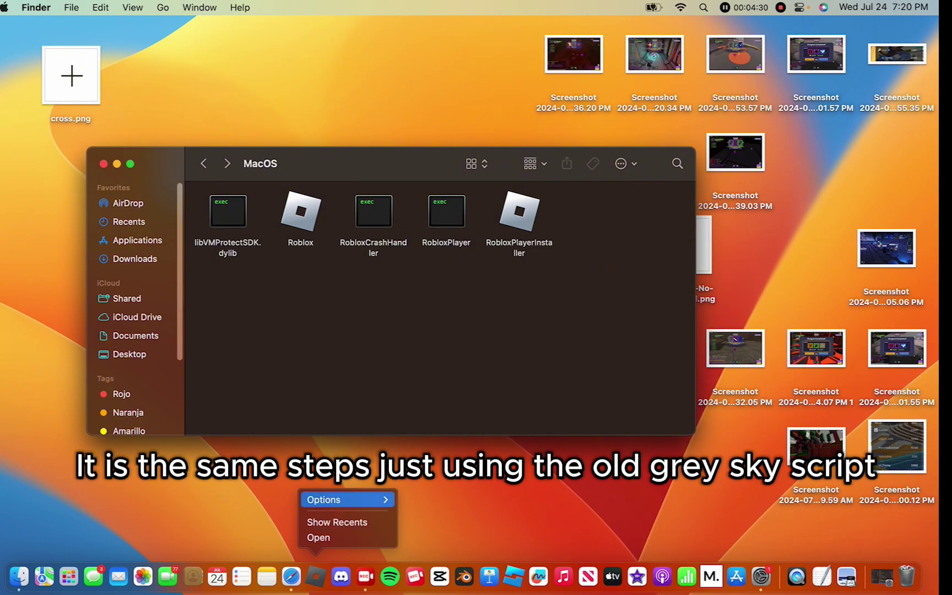
pyautogui.moveTo(359, 499)
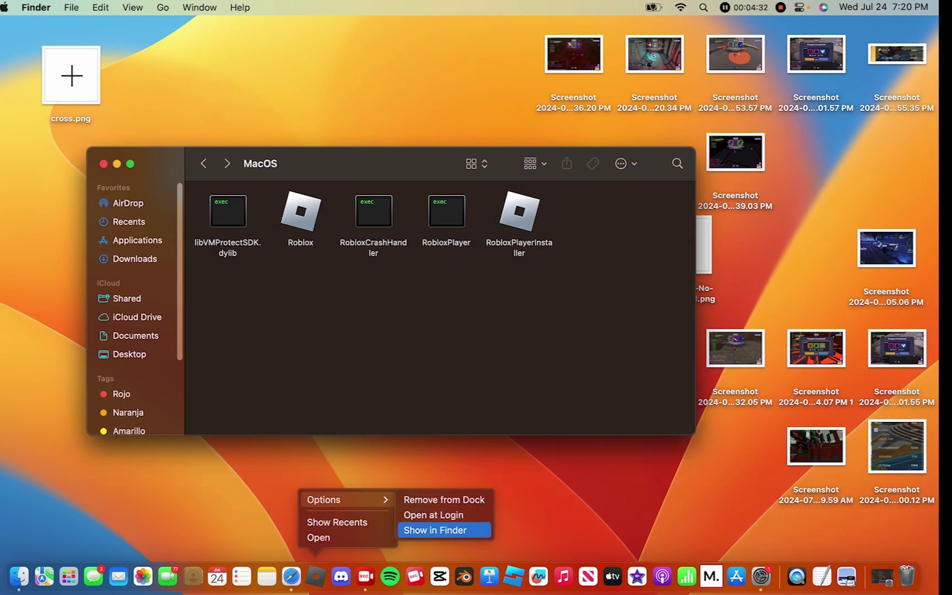
pyautogui.click(436, 530)
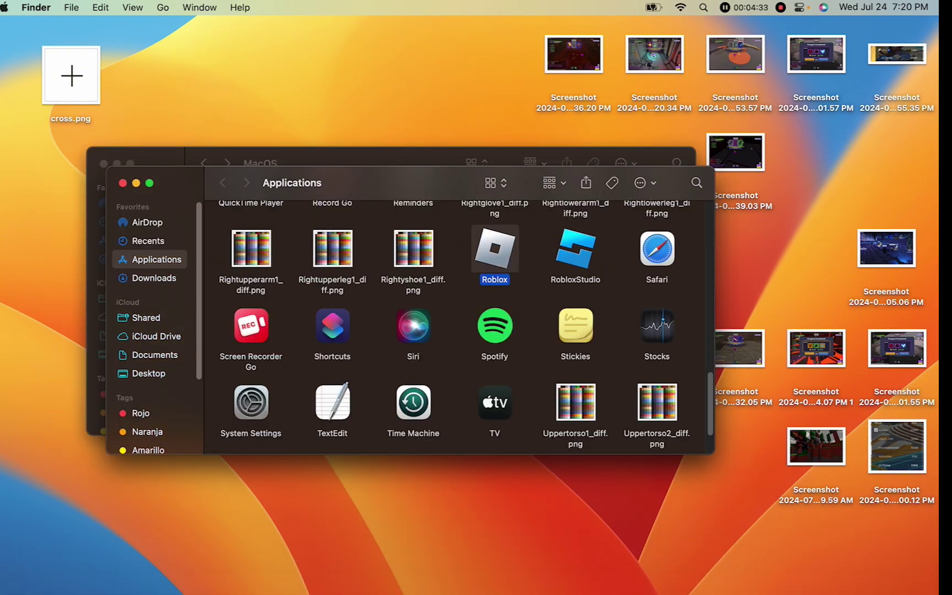
pyautogui.rightClick(490, 248)
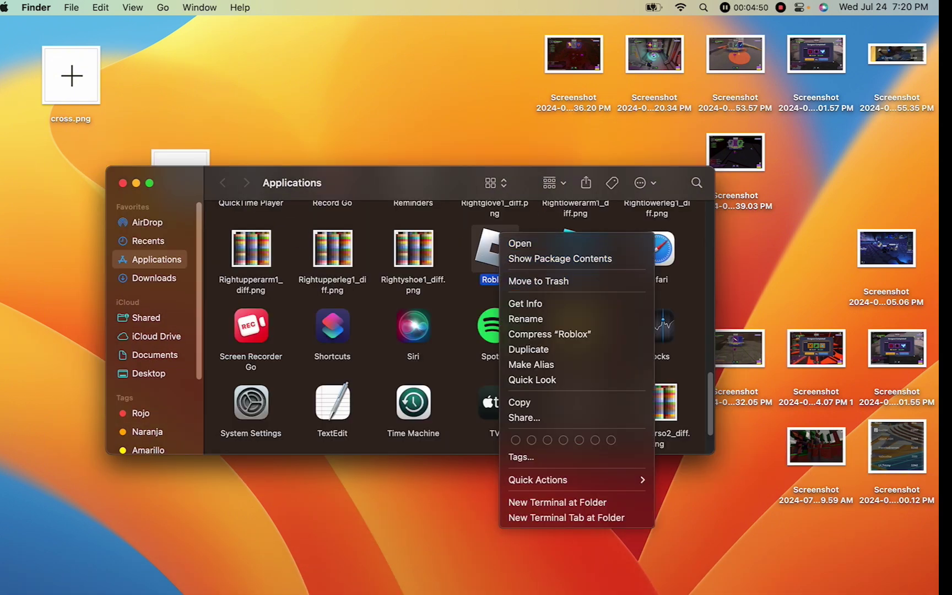
pyautogui.click(552, 259)
pyautogui.doubleClick(247, 232)
# Create a new folder named ClientSettings in Contents and line it up beside the Resources folder
pyautogui.rightClick(523, 239)
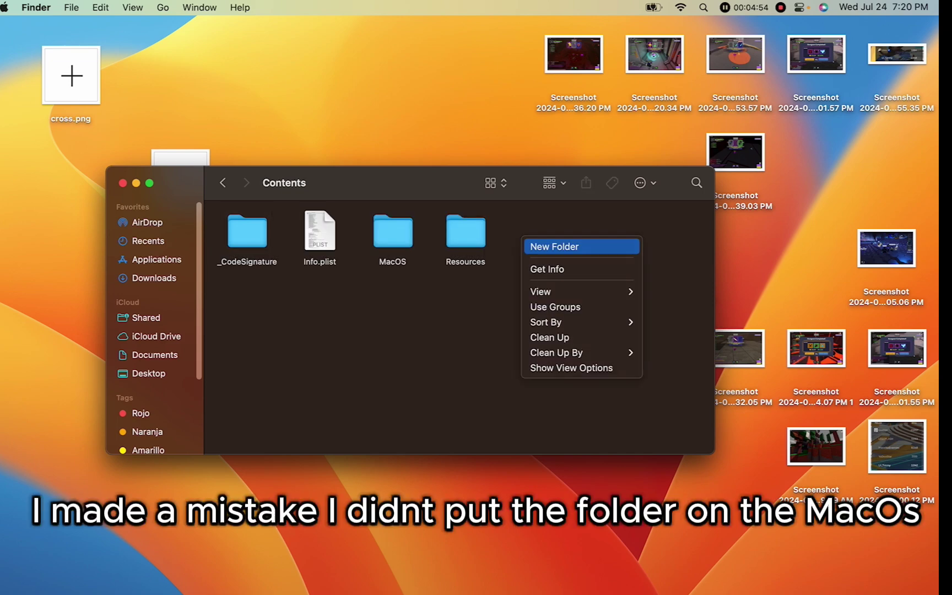
pyautogui.click(554, 246)
pyautogui.write('Cl')
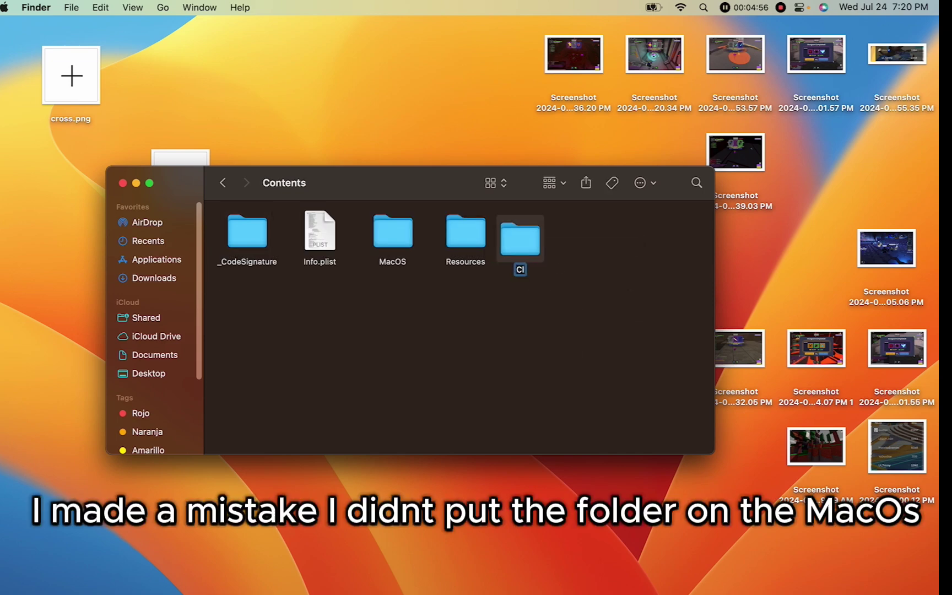
pyautogui.write('ientSettings')
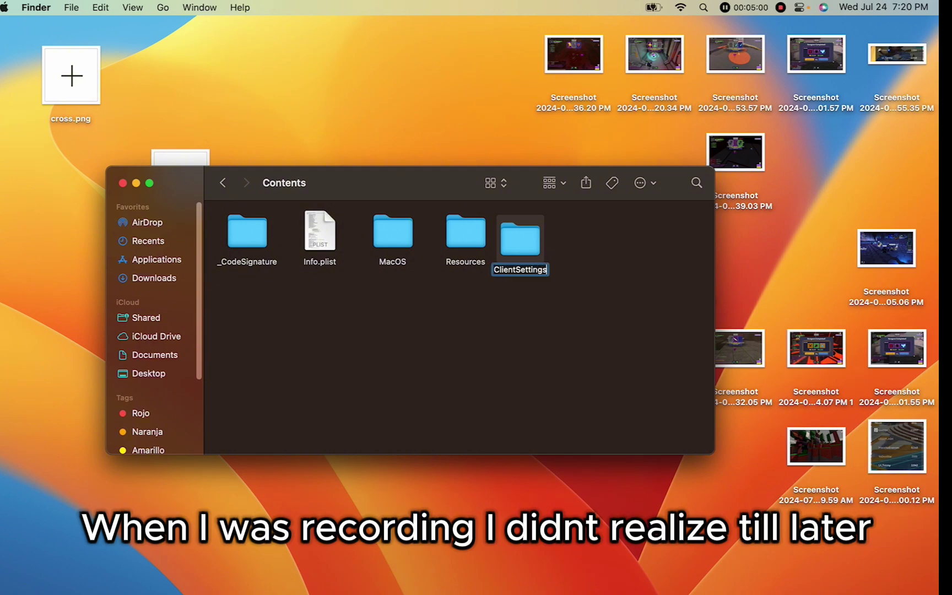
pyautogui.press('Return')
pyautogui.moveTo(520, 240); pyautogui.dragTo(535, 235)
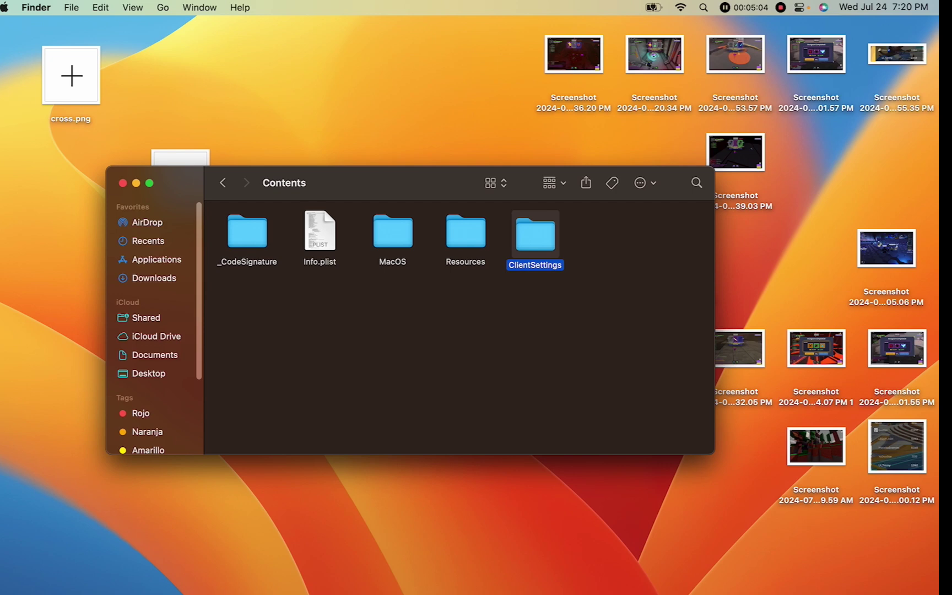
# Open the new ClientSettings folder, return to Applications, and start a blank document in TextEdit
pyautogui.doubleClick(536, 235)
pyautogui.moveTo(408, 183); pyautogui.dragTo(342, 224)
pyautogui.press('shift+super+a')
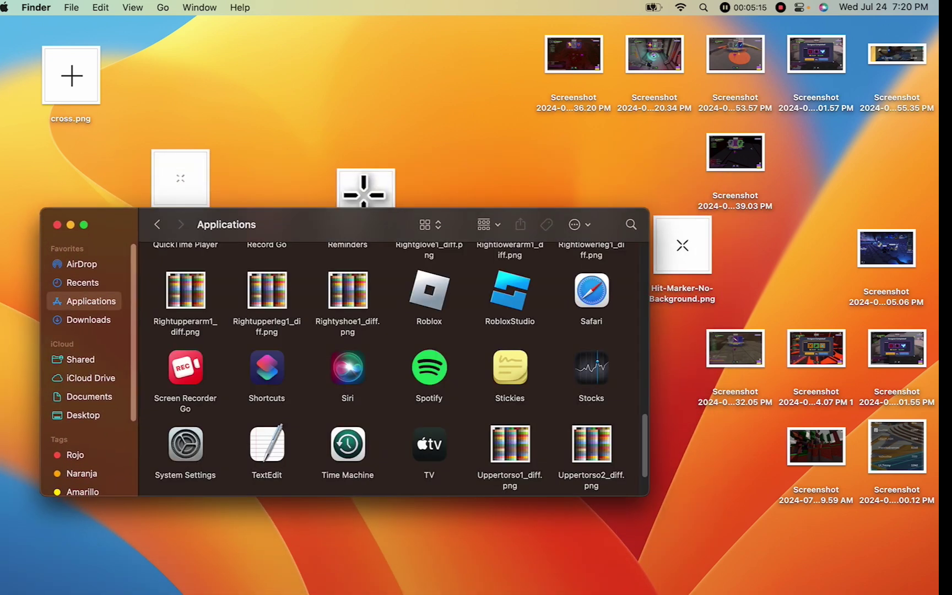
pyautogui.scroll(-2, 400, 354)
pyautogui.doubleClick(267, 408)
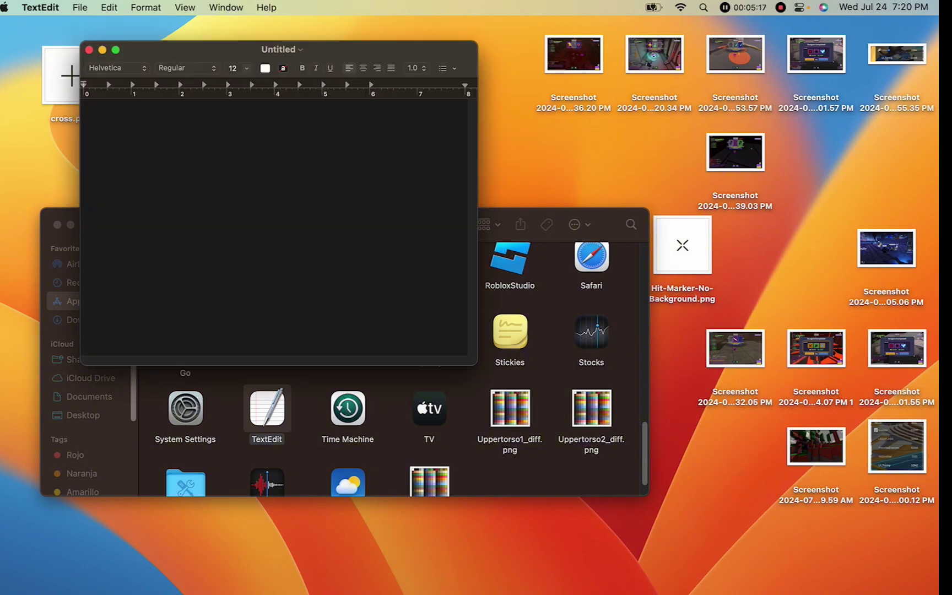
# Convert the untitled document to plain text and paste in the old grey sky script containing FFlagDebugSkyGray
pyautogui.click(145, 8)
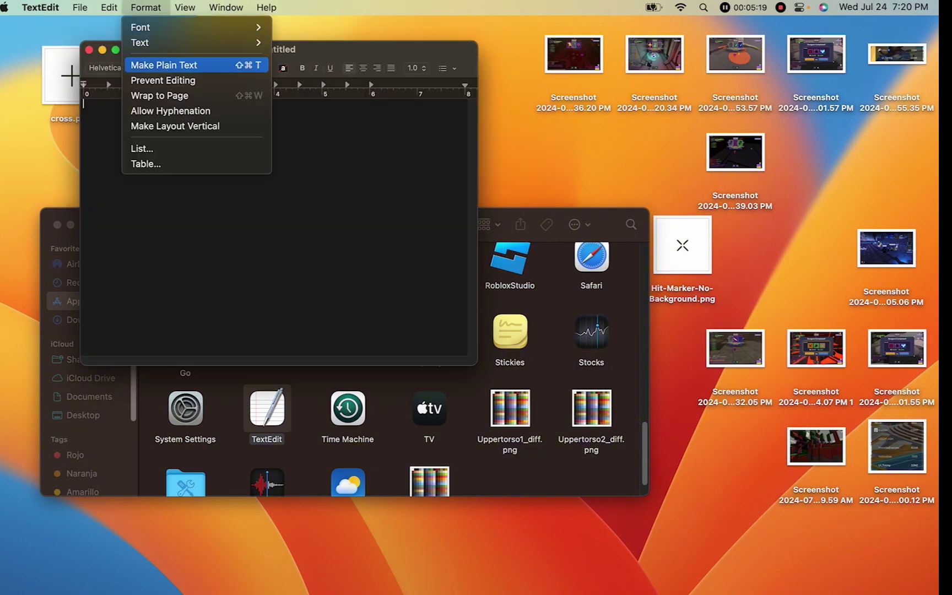
pyautogui.click(163, 65)
pyautogui.press('super+v')
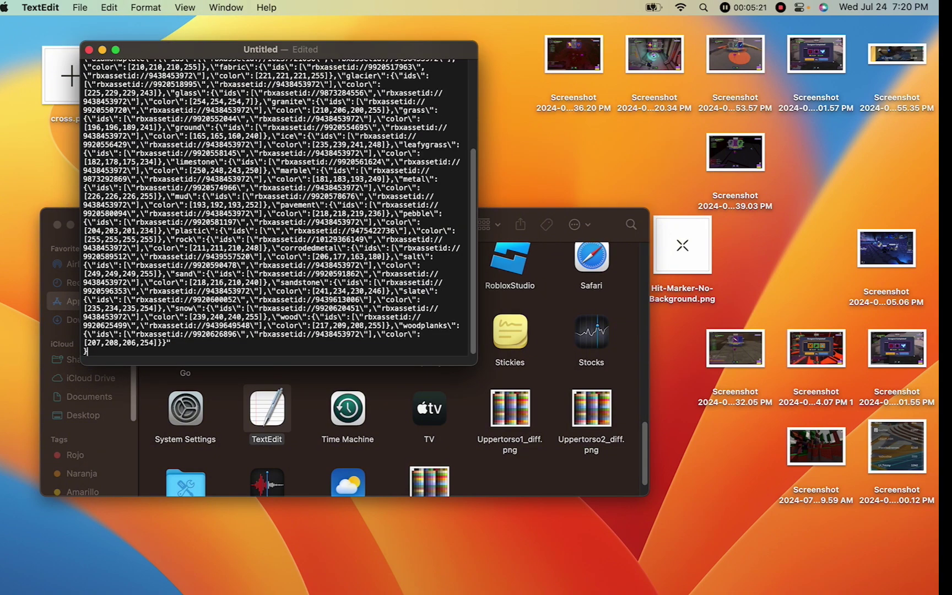
pyautogui.press('super+Up')
pyautogui.scroll(-5, 278, 207)
pyautogui.scroll(5, 279, 207)
pyautogui.scroll(-5, 279, 207)
pyautogui.scroll(5, 278, 207)
pyautogui.press('super+Down')
pyautogui.press('super+Up')
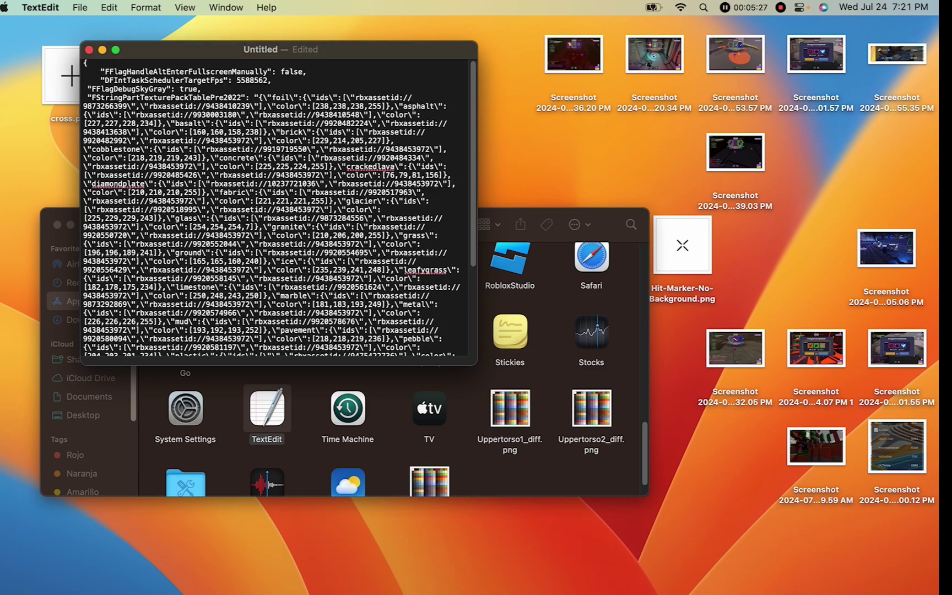
# Save the script to the Desktop as ClientAppSettings.json, keep the .json extension, and close the document and Finder windows
pyautogui.press('super+s')
pyautogui.write('Cle')
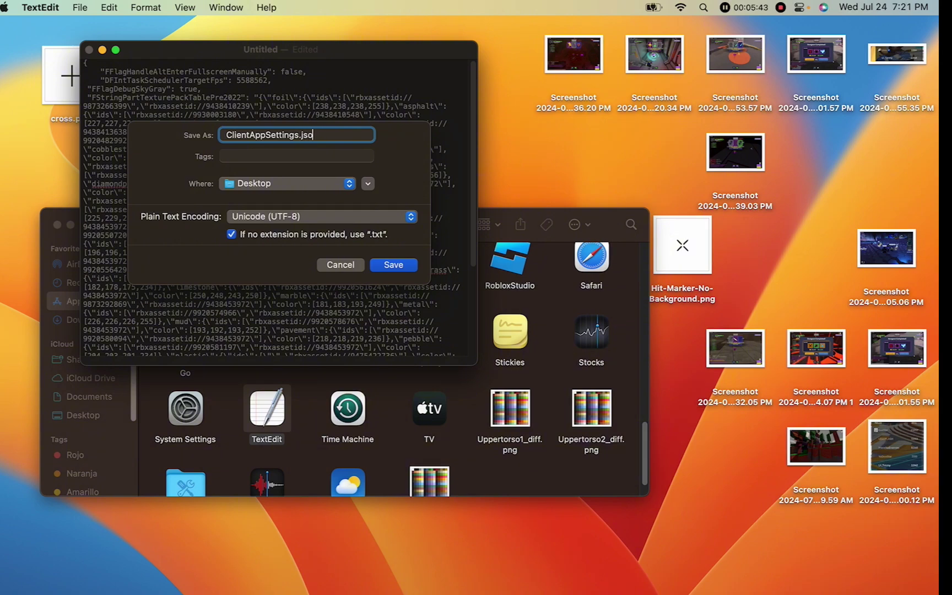
pyautogui.press('Return')
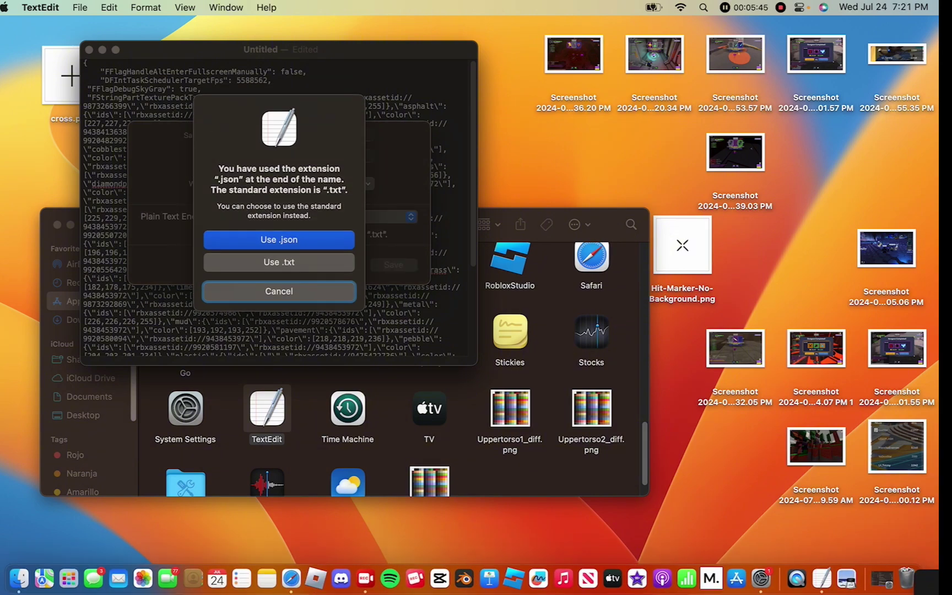
pyautogui.press('Return')
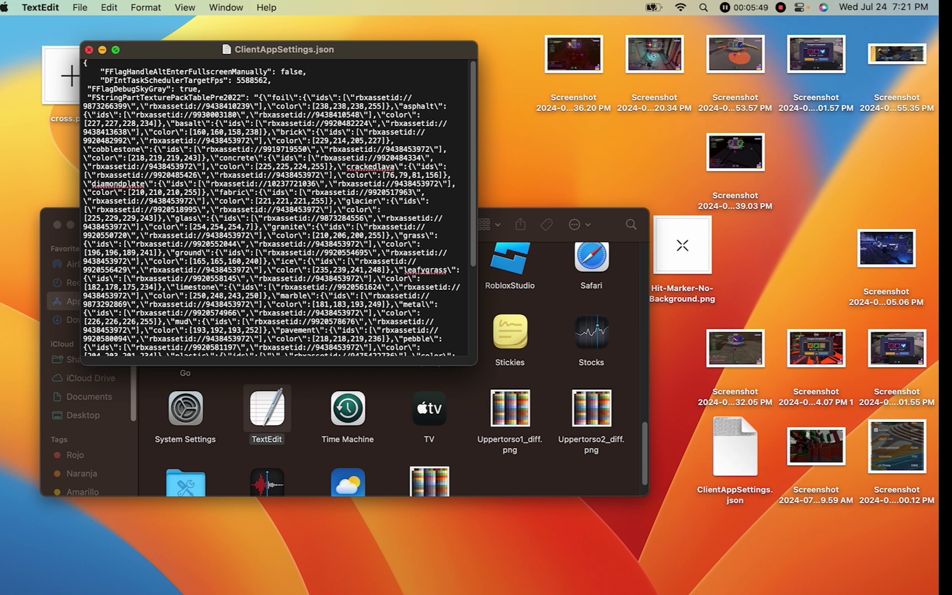
pyautogui.press('super+w')
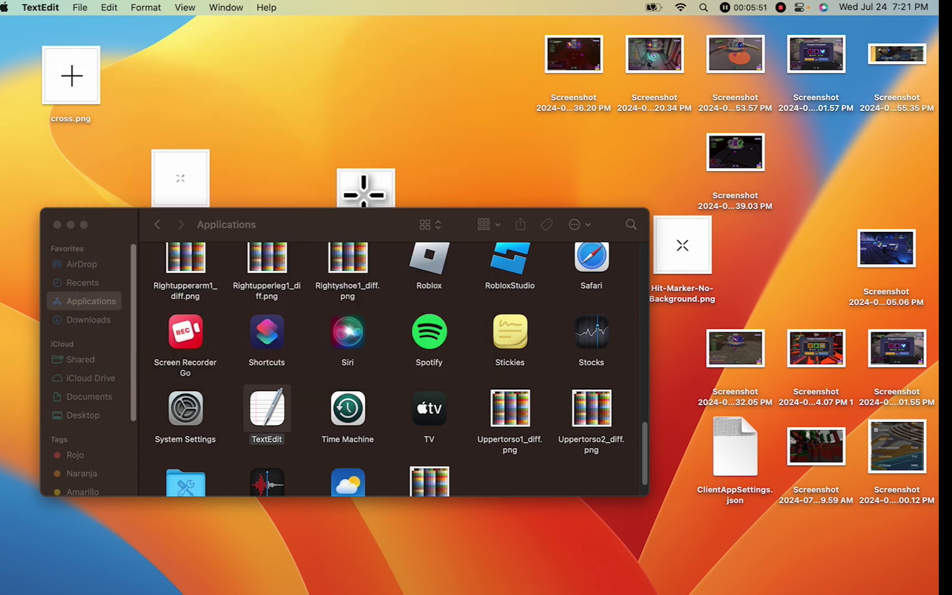
pyautogui.press('super+w')
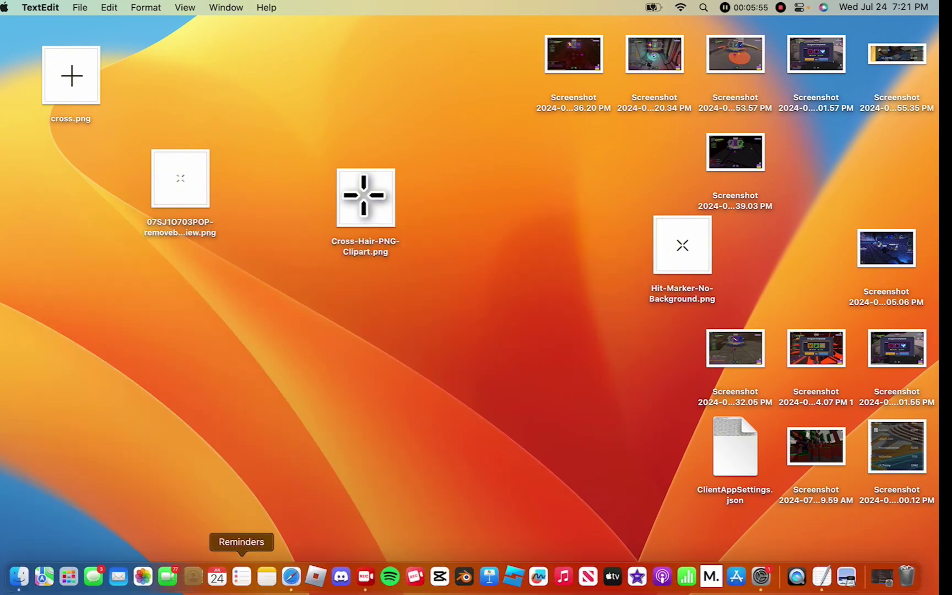
# Reveal Roblox in Finder again and open the Contents folder of its package
pyautogui.rightClick(291, 576)
pyautogui.rightClick(315, 576)
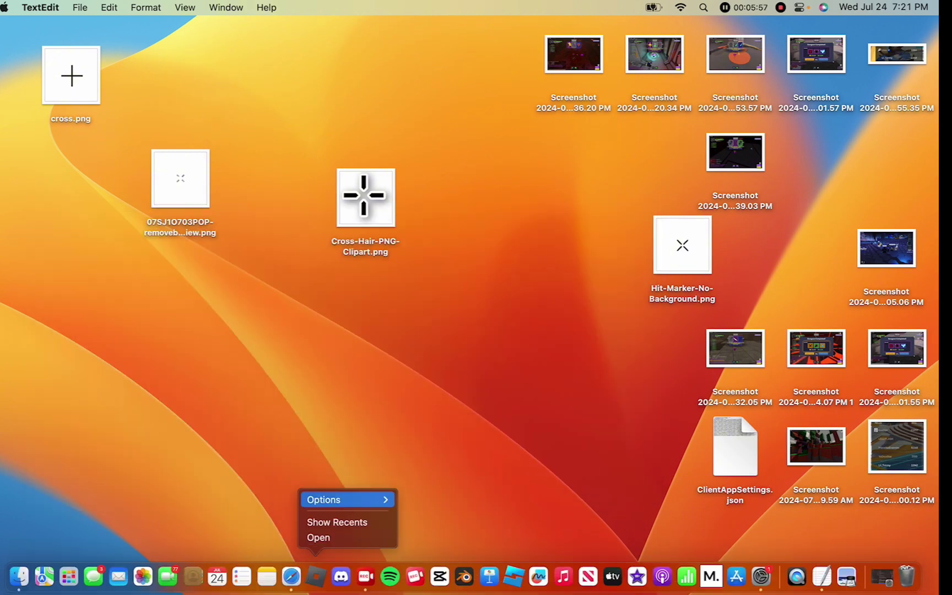
pyautogui.moveTo(331, 500)
pyautogui.click(441, 530)
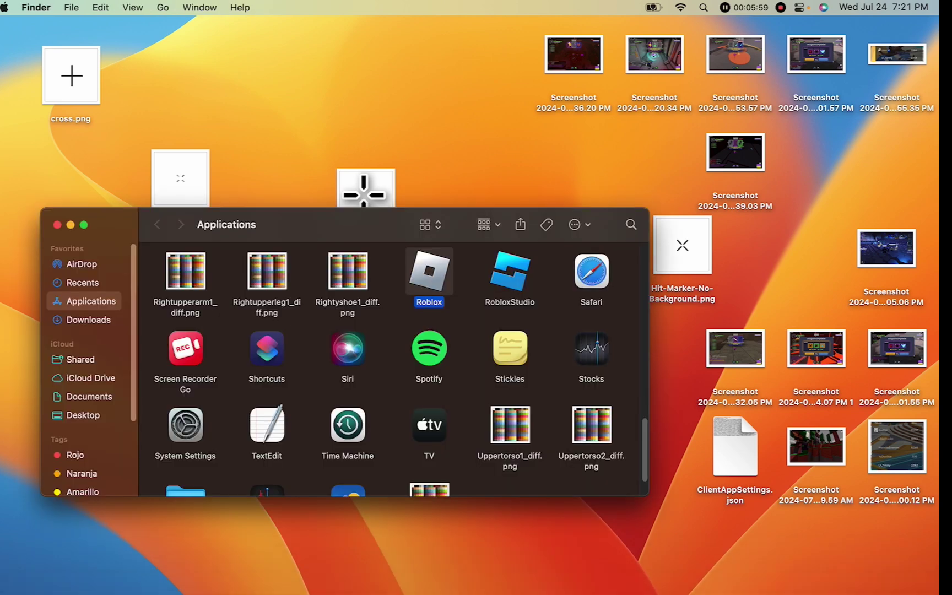
pyautogui.rightClick(413, 292)
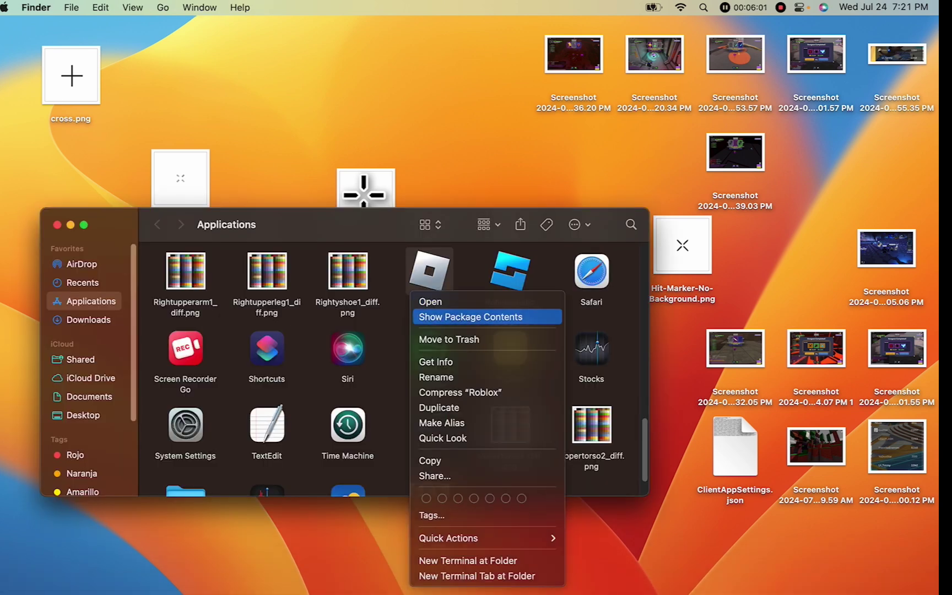
pyautogui.click(436, 317)
pyautogui.doubleClick(181, 274)
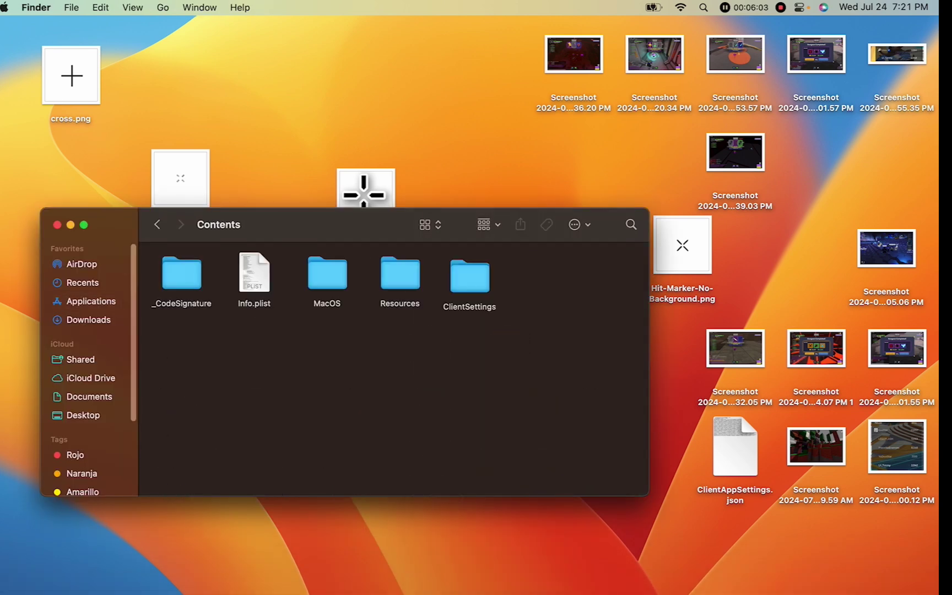
# Open the misplaced ClientSettings folder, return to Contents, and move that folder to the Trash
pyautogui.doubleClick(470, 277)
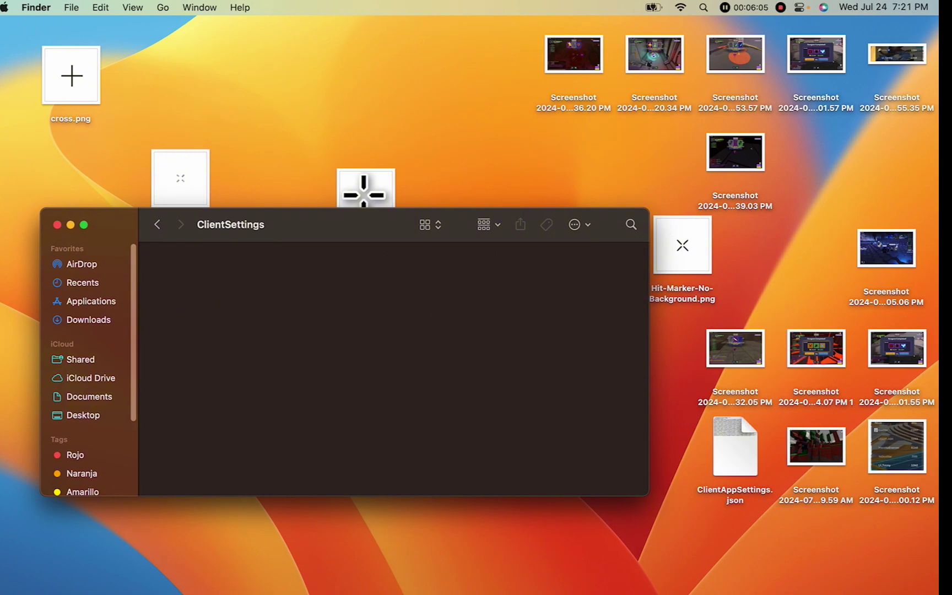
pyautogui.press('super+bracketleft')
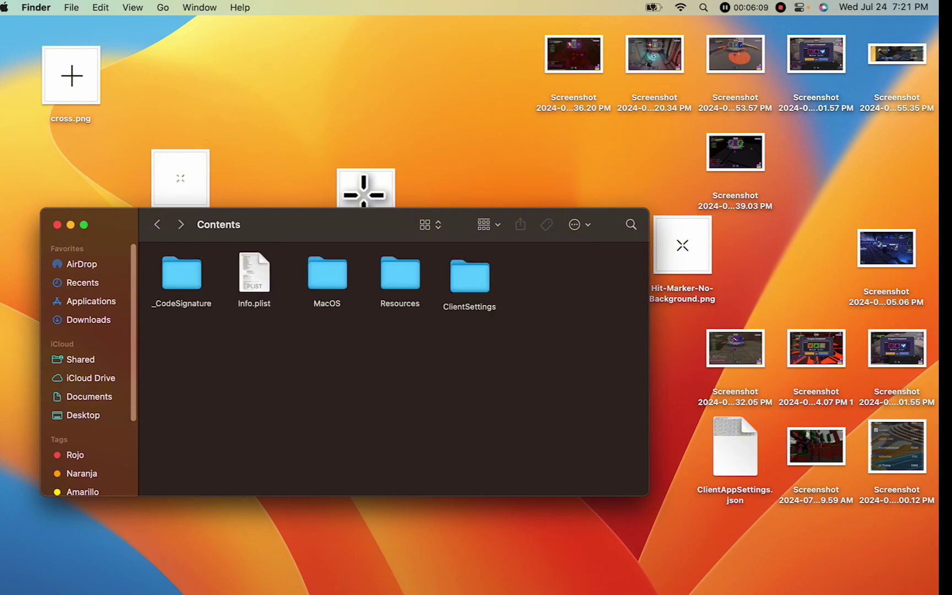
pyautogui.rightClick(470, 274)
pyautogui.click(499, 311)
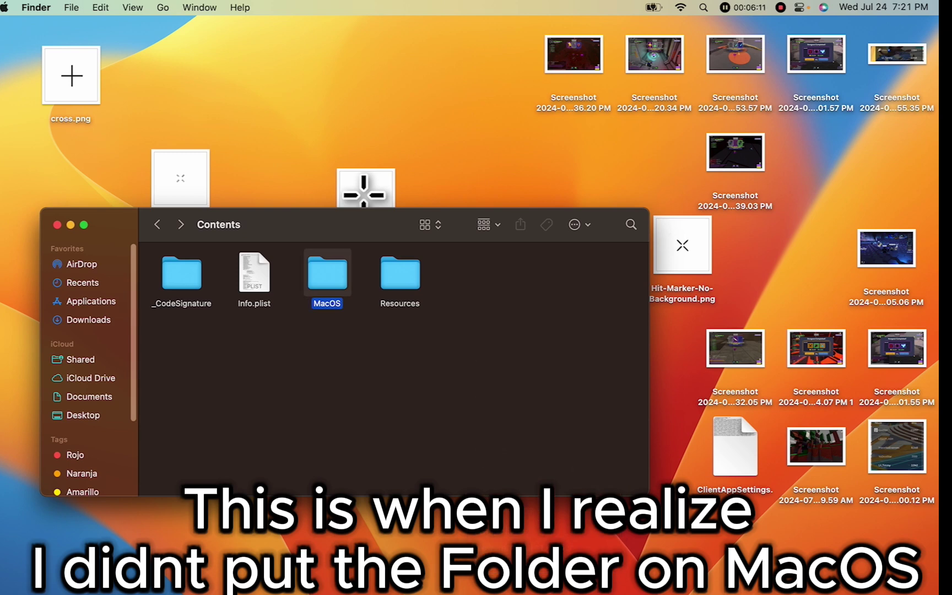
# Open the MacOS folder and create a new folder named ClientSettings inside it
pyautogui.press('super+Down')
pyautogui.rightClick(550, 279)
pyautogui.click(583, 287)
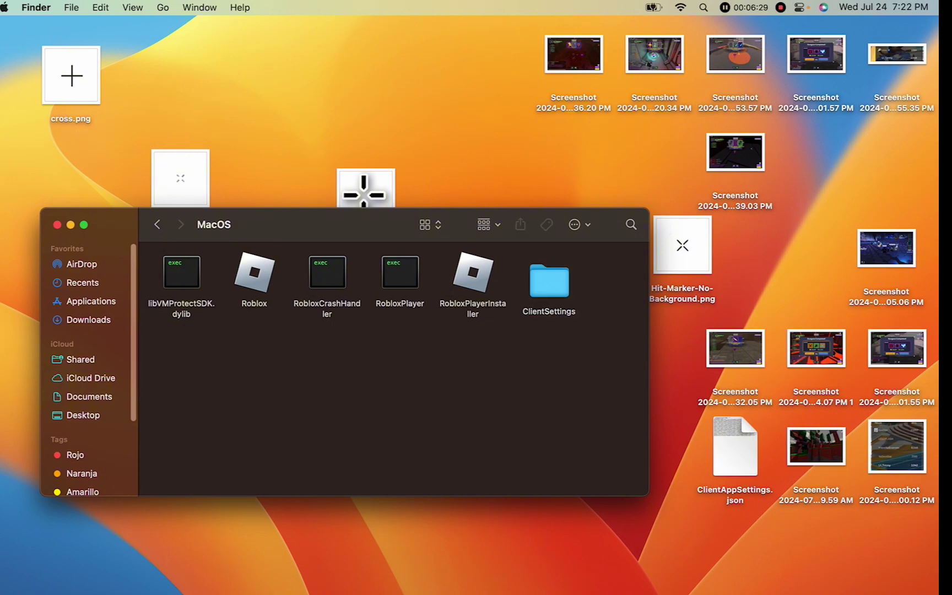
# Move ClientAppSettings.json from the Desktop into the ClientSettings folder inside MacOS and close the Finder window
pyautogui.doubleClick(549, 282)
pyautogui.moveTo(735, 446); pyautogui.dragTo(181, 284)
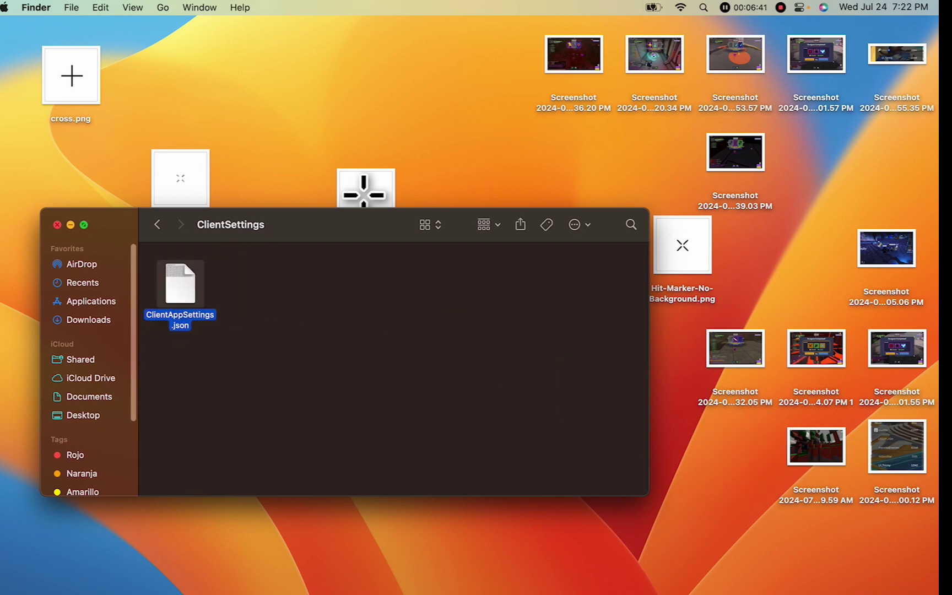
pyautogui.press('super+w')
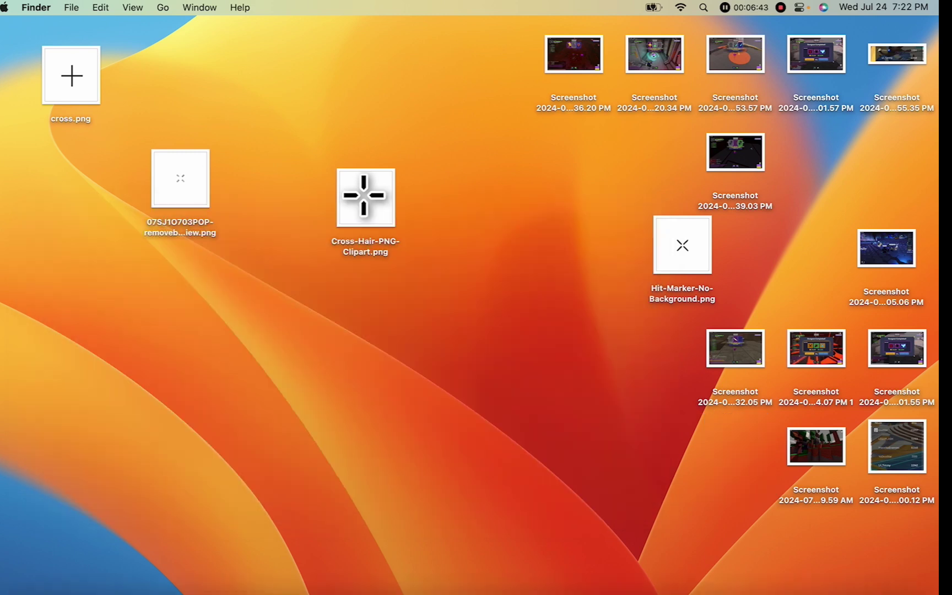
# Launch Roblox and start the BedWars [Epilogue] game from the Home page
pyautogui.moveTo(389, 576)
pyautogui.click(316, 574)
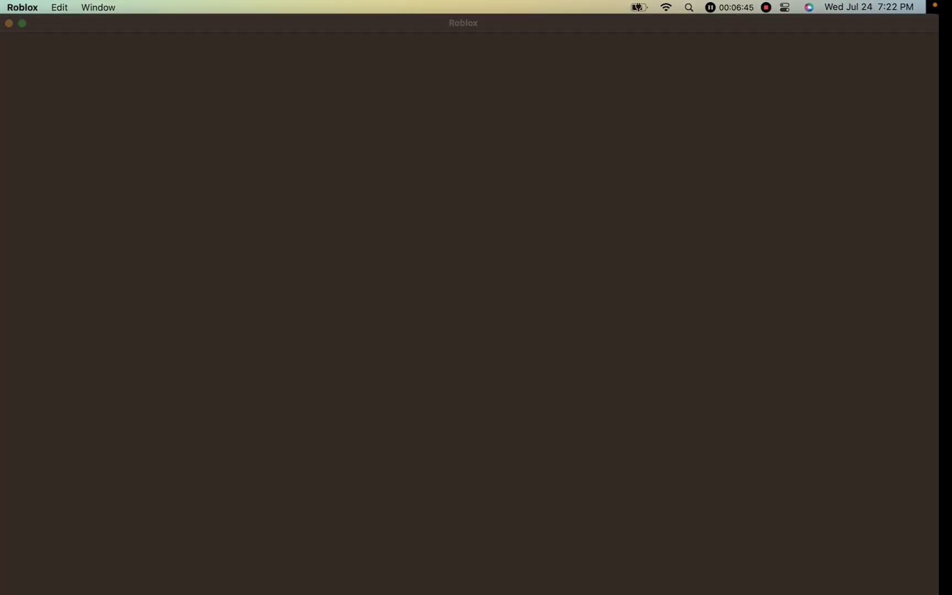
pyautogui.scroll(-10, 204, 182)
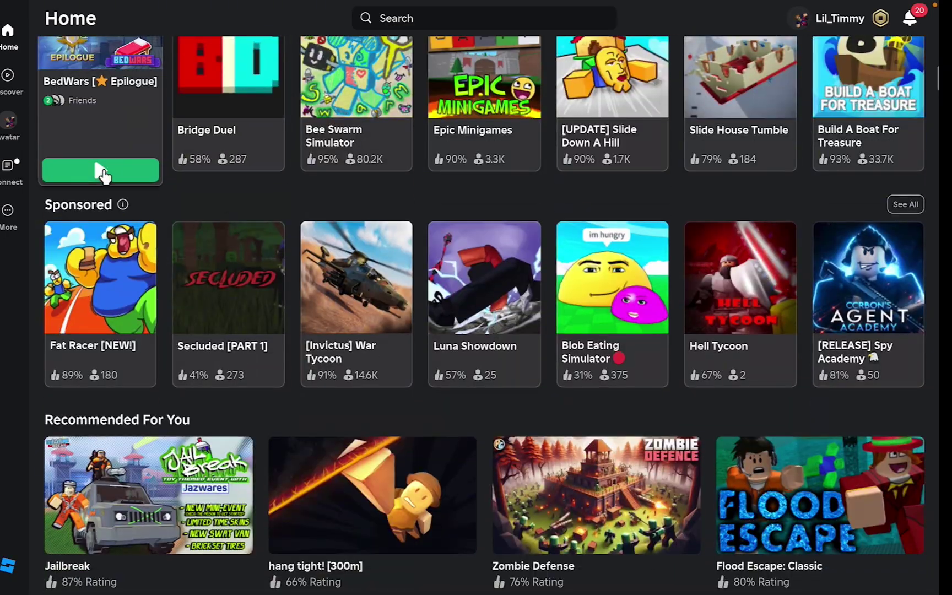
pyautogui.click(101, 171)
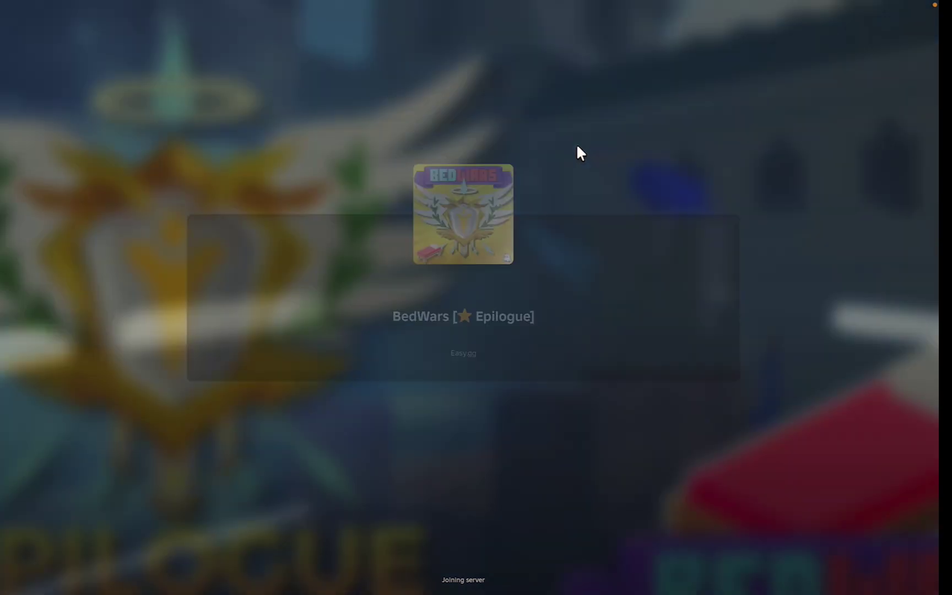
# Move the character around the BedWars lobby to examine the old version of the grey sky
pyautogui.press('Tab')
pyautogui.press('s')
pyautogui.press('space')
pyautogui.press('4')
pyautogui.press('1')
pyautogui.press('w')
pyautogui.press('space')
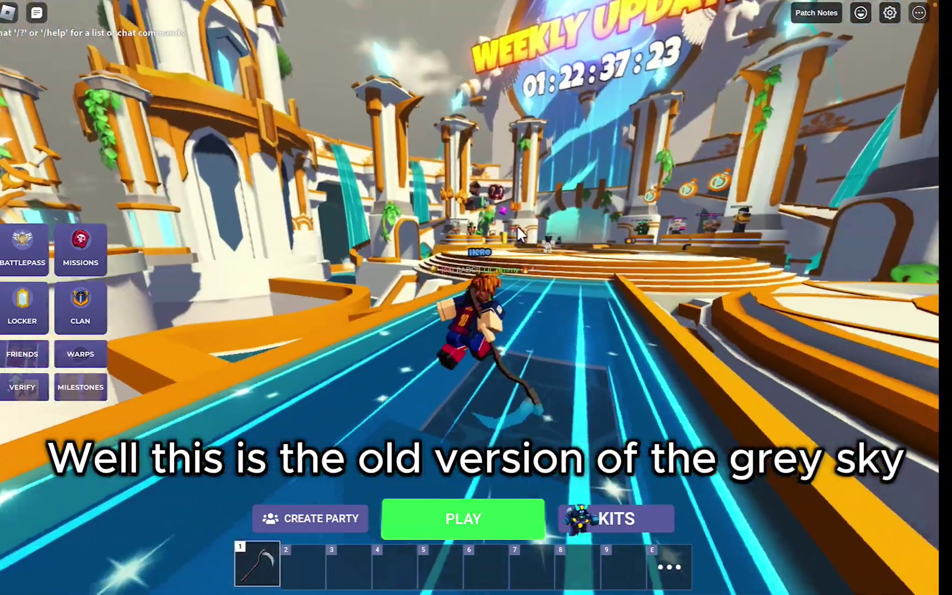
pyautogui.press('w')
pyautogui.press('space')
pyautogui.press('s')
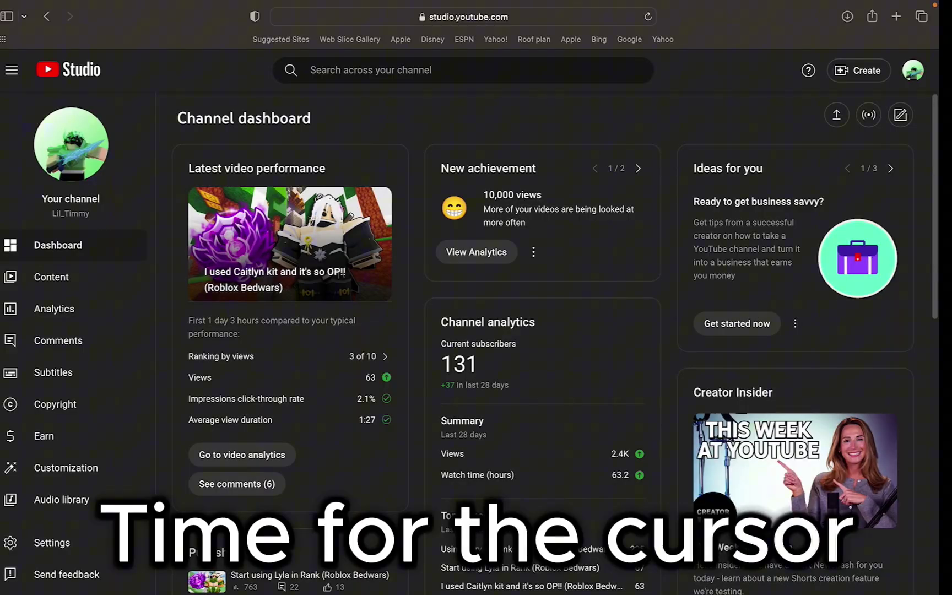
# Switch to Safari, search for osuskinner in a new tab, and open its Cursor page from the results
pyautogui.press('super+t')
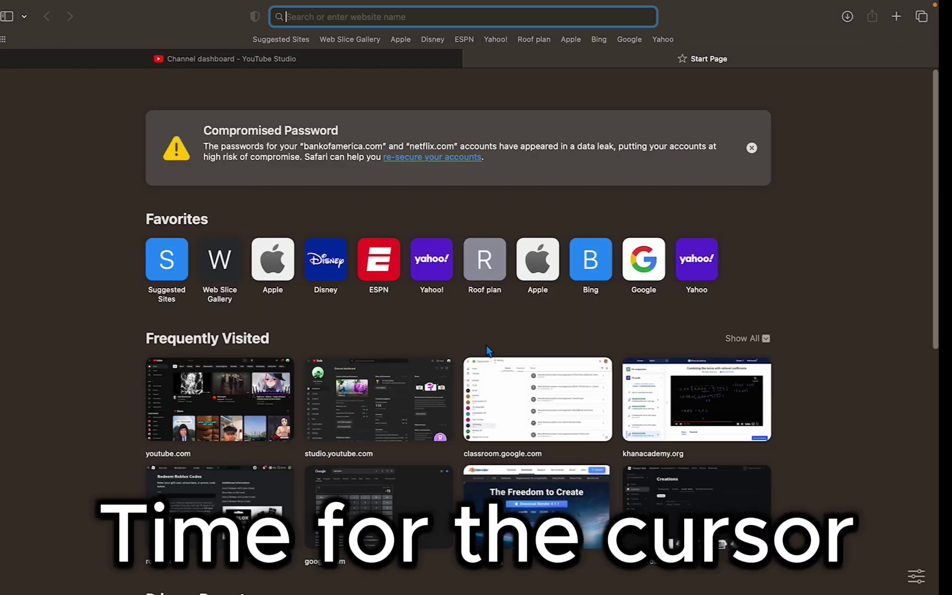
pyautogui.write('osuskinner.com')
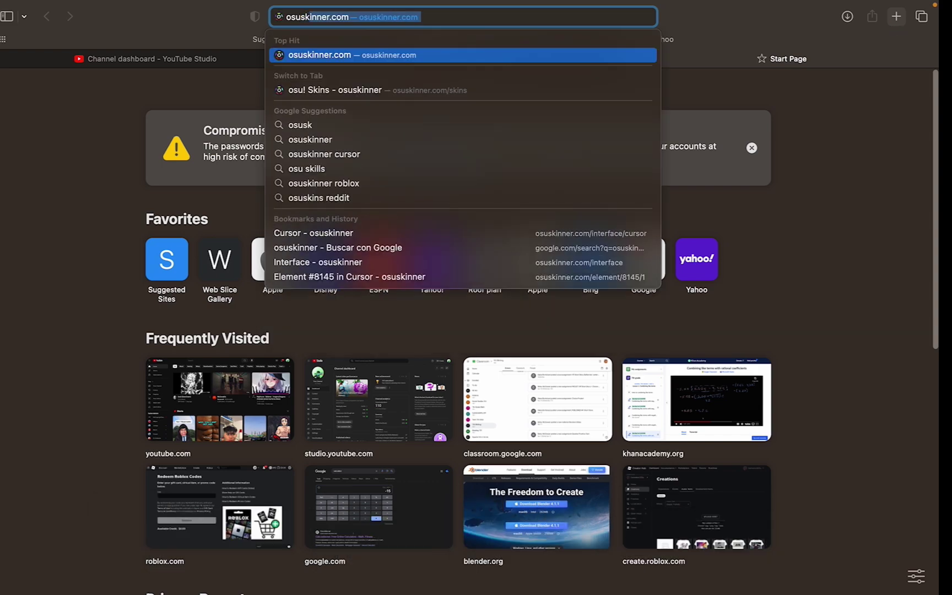
pyautogui.press('Down')
pyautogui.press('Down')
pyautogui.press('Down')
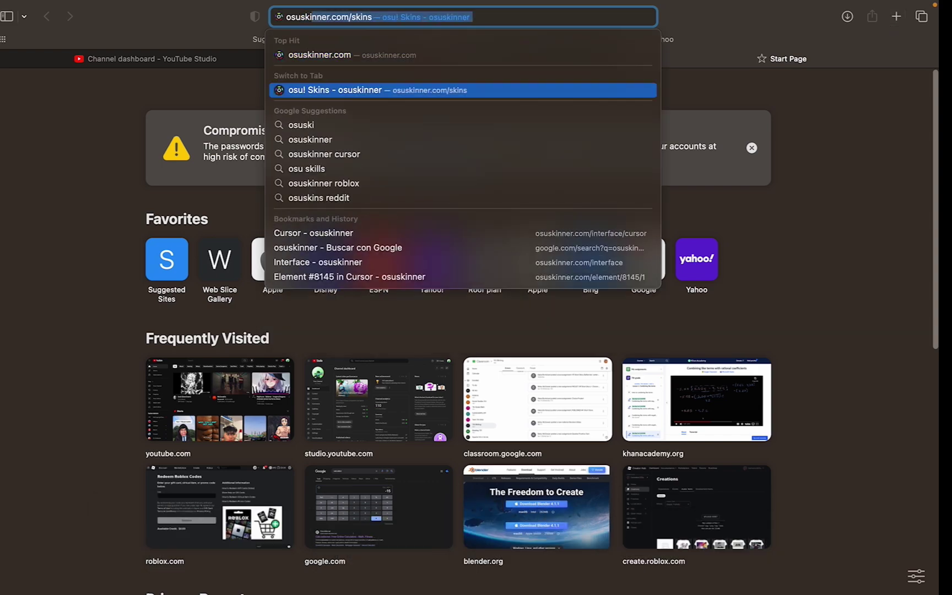
pyautogui.press('Return')
pyautogui.click(311, 58)
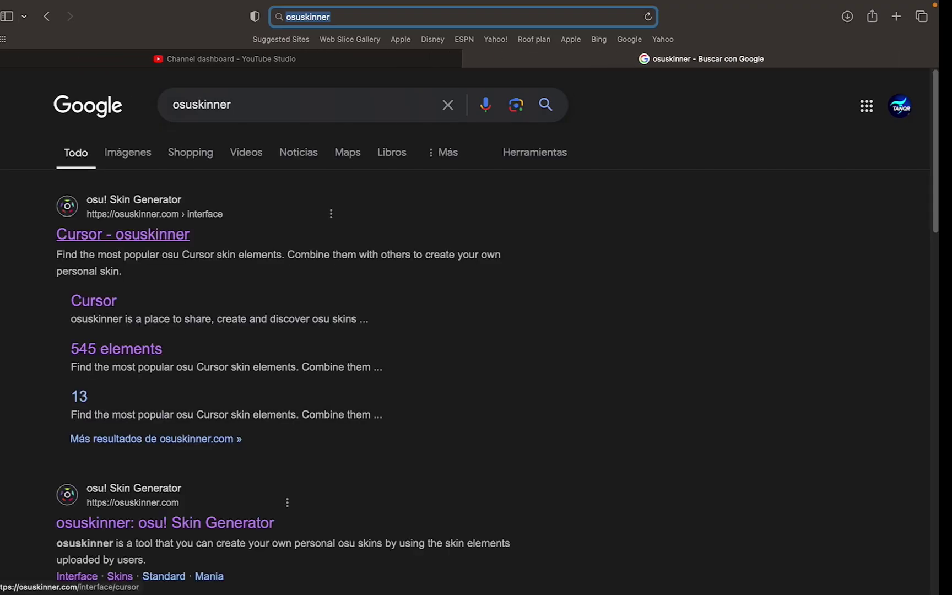
pyautogui.click(124, 235)
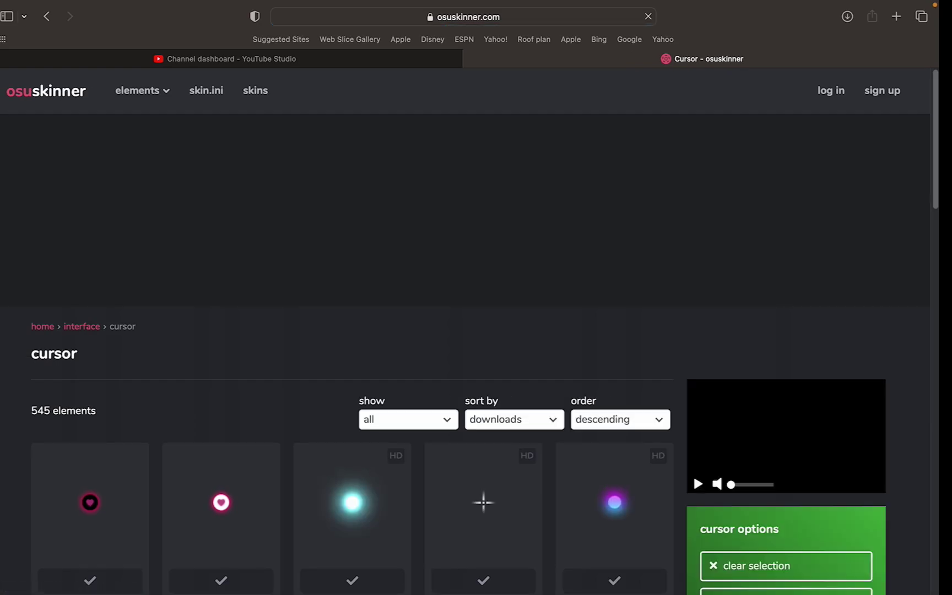
# Browse the osuskinner cursor gallery, including a further results page, to compare the available cursor designs
pyautogui.scroll(-5, 353, 330)
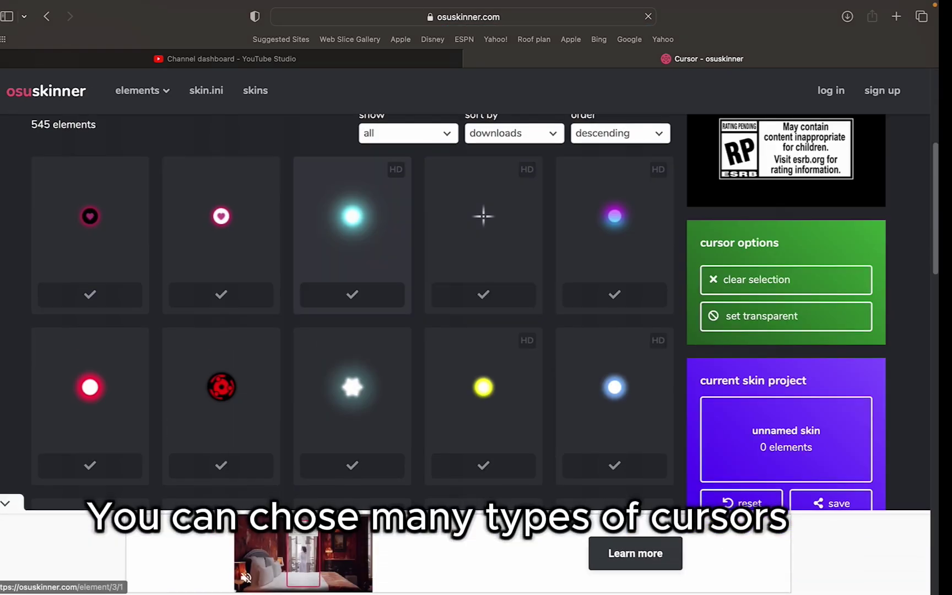
pyautogui.scroll(-6, 484, 297)
pyautogui.scroll(-8, 353, 331)
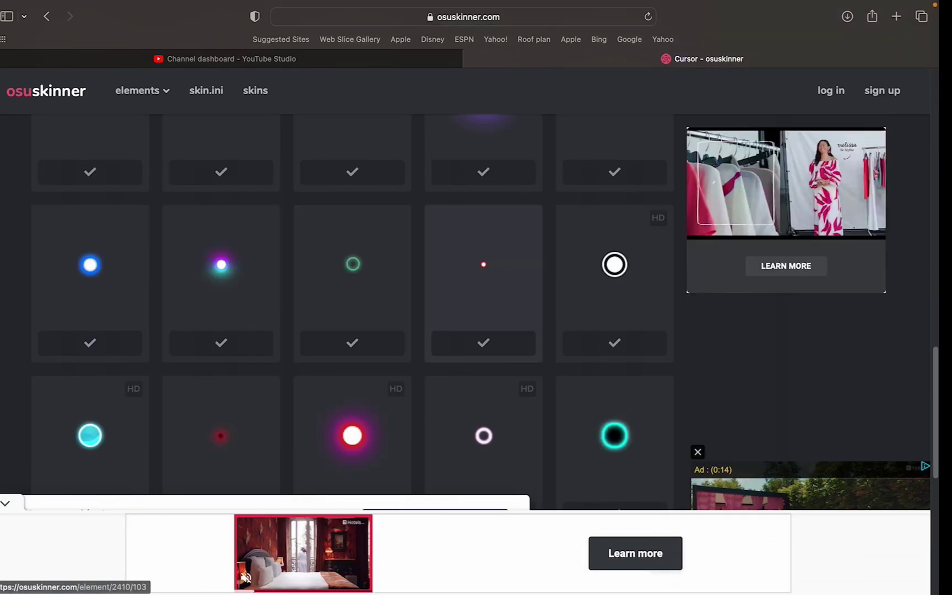
pyautogui.scroll(1, 353, 331)
pyautogui.scroll(-6, 352, 331)
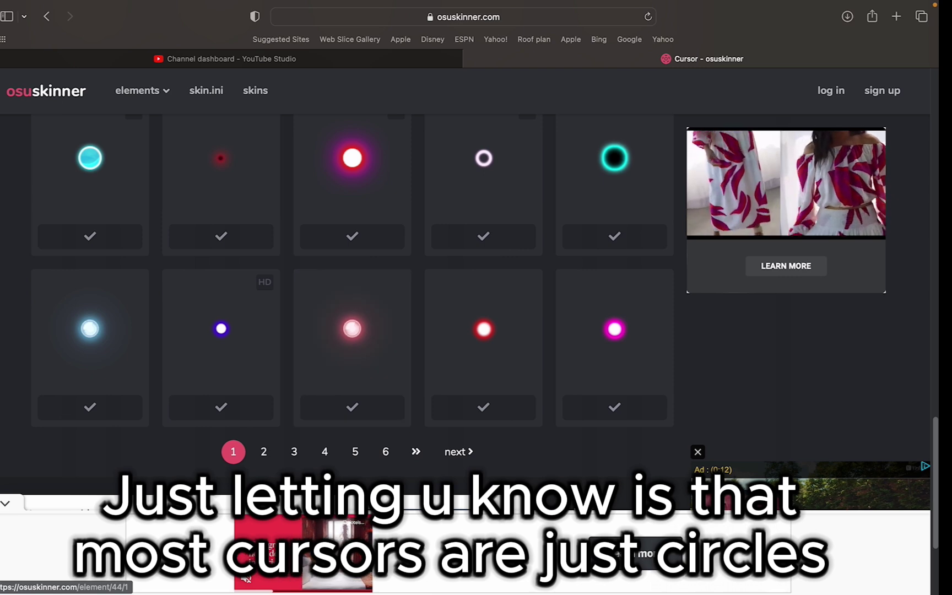
pyautogui.scroll(6, 352, 331)
pyautogui.scroll(-6, 353, 330)
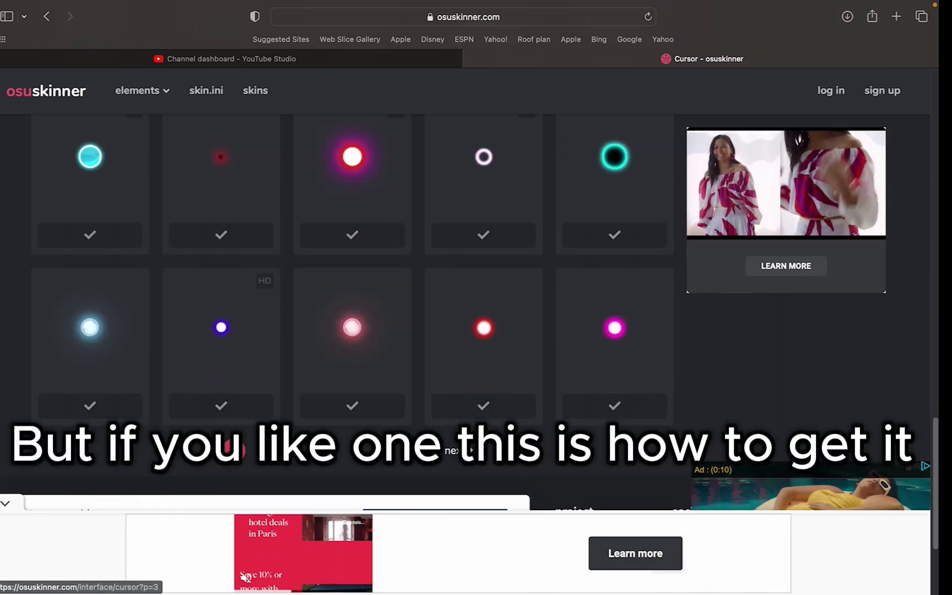
pyautogui.scroll(6, 353, 330)
pyautogui.scroll(6, 352, 374)
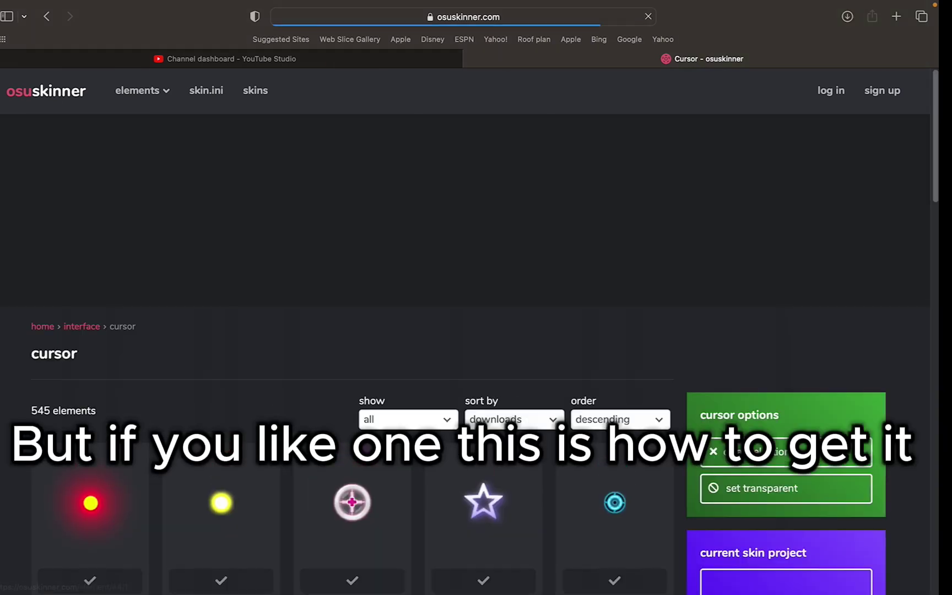
pyautogui.scroll(-5, 353, 374)
pyautogui.scroll(-2, 353, 331)
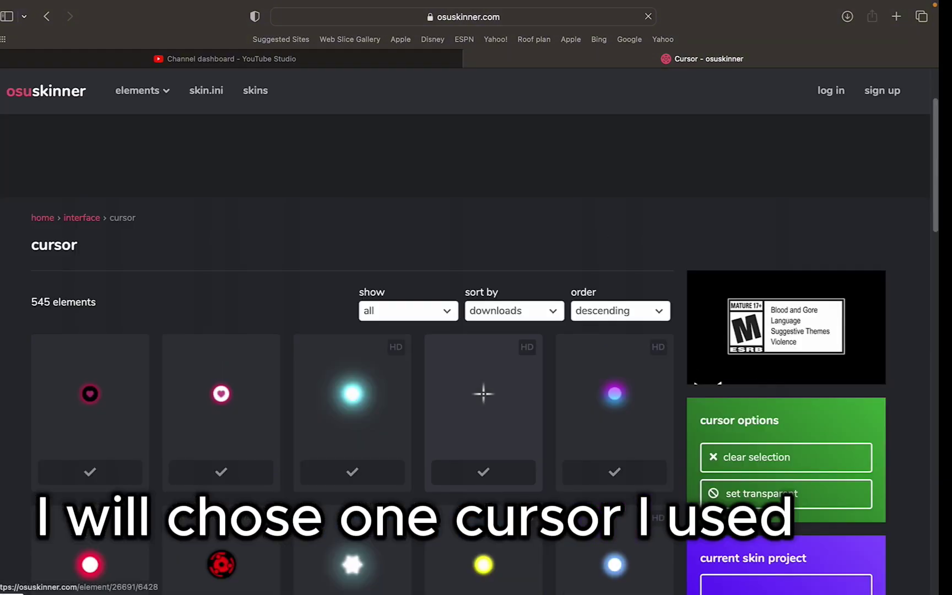
pyautogui.scroll(-3, 353, 331)
pyautogui.scroll(-4, 352, 330)
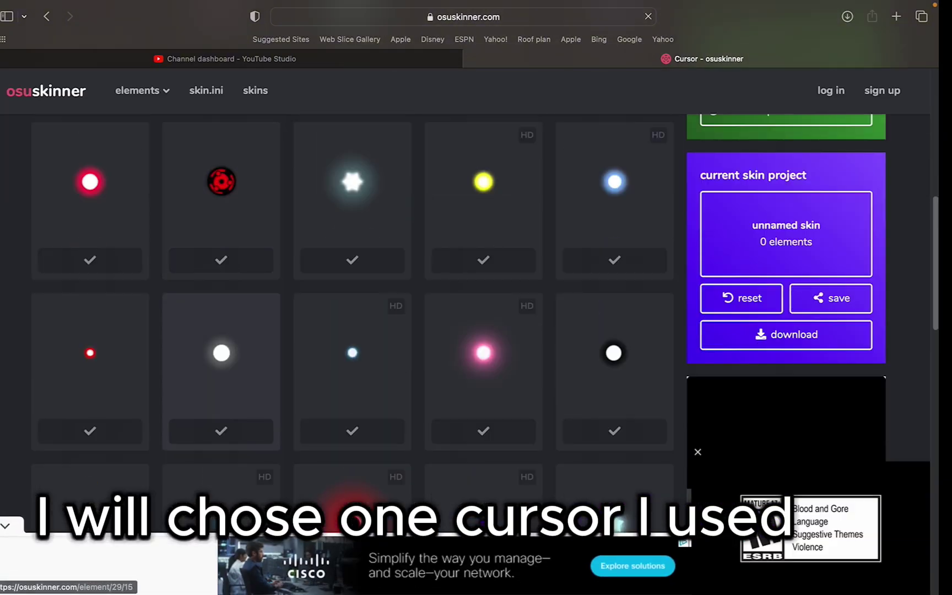
# Open the white cross-shaped cursor, element #26691, and download that element
pyautogui.scroll(5, 352, 331)
pyautogui.click(484, 276)
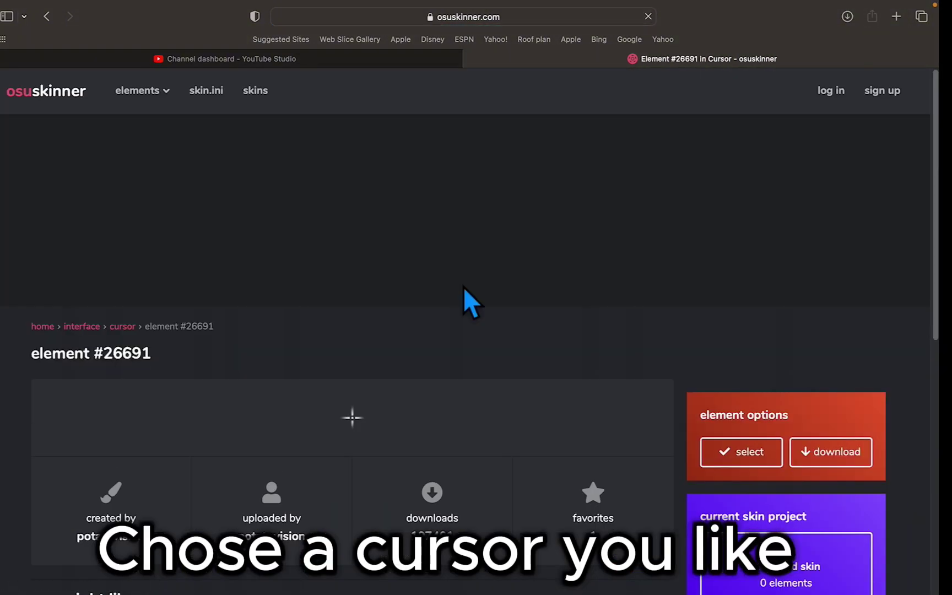
pyautogui.scroll(-3, 353, 331)
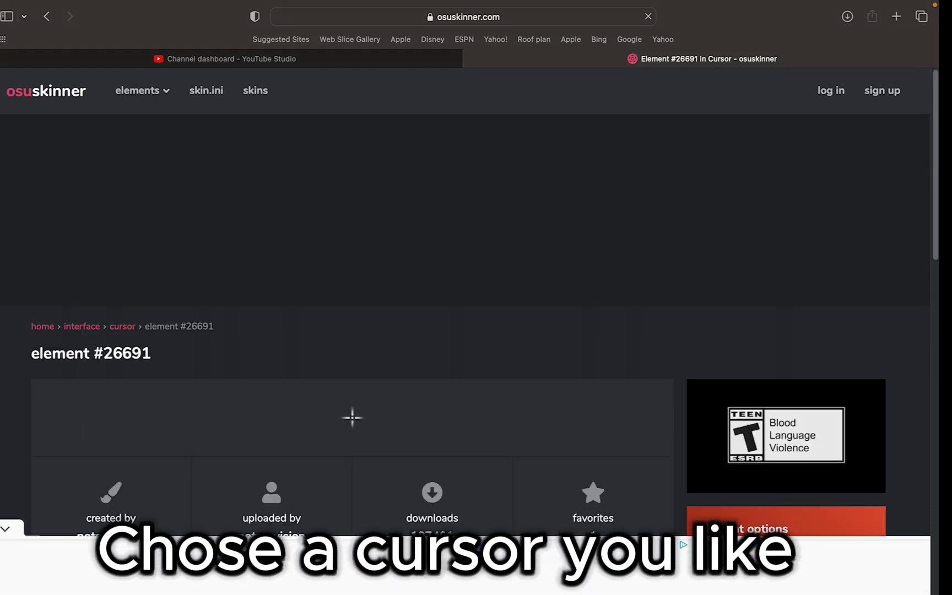
pyautogui.scroll(-6, 353, 331)
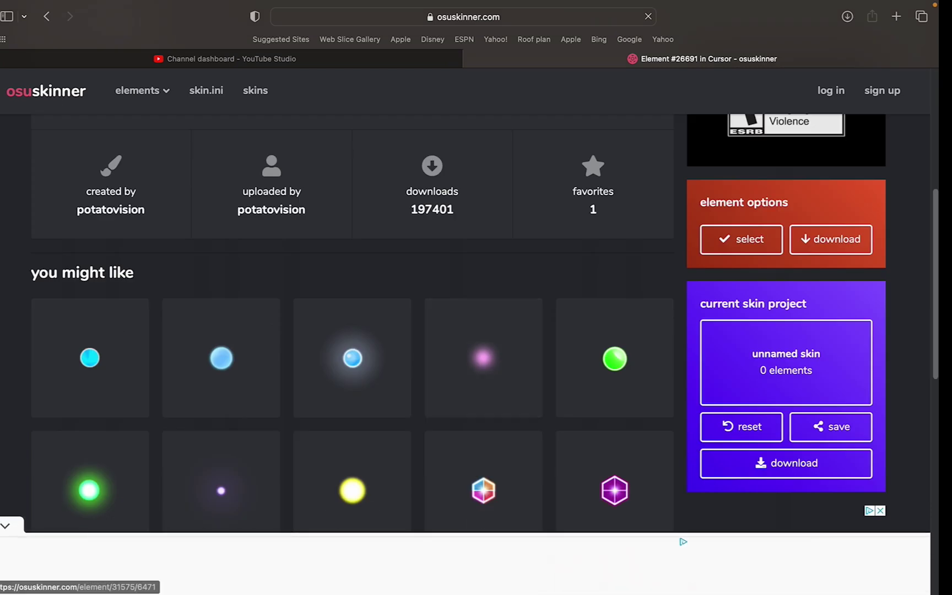
pyautogui.click(826, 240)
# Try to download the current skin project
pyautogui.scroll(1, 827, 240)
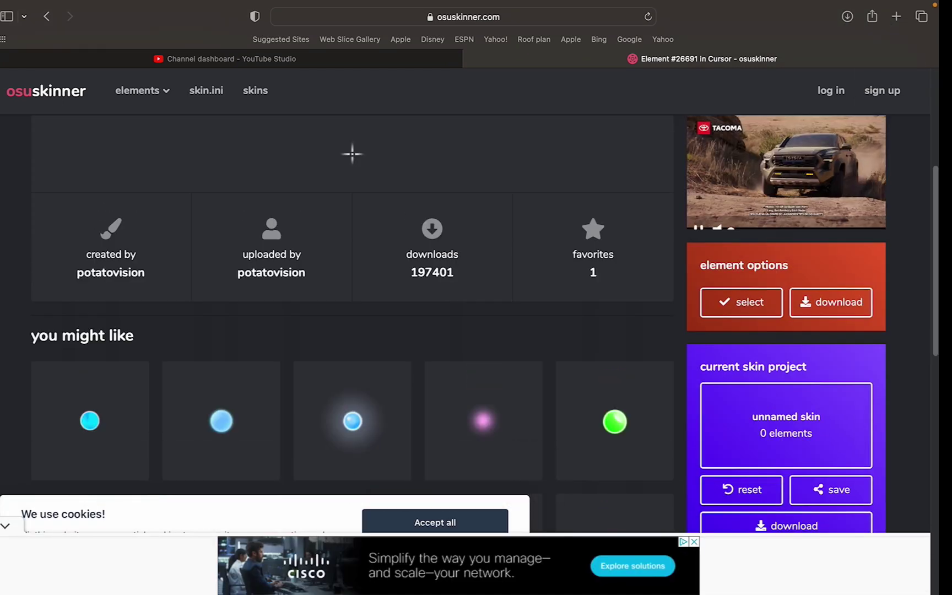
pyautogui.scroll(-2, 786, 390)
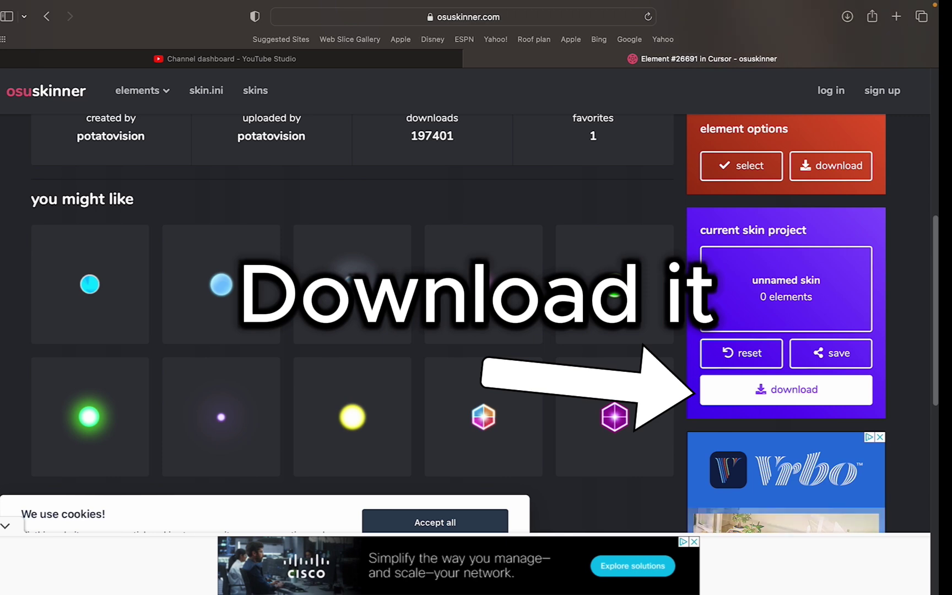
pyautogui.click(786, 390)
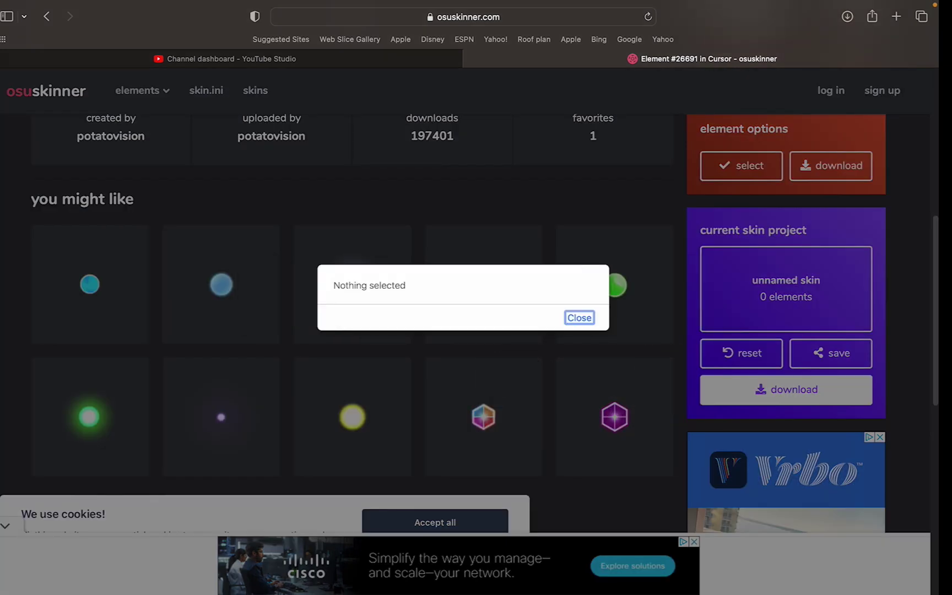
pyautogui.press('Return')
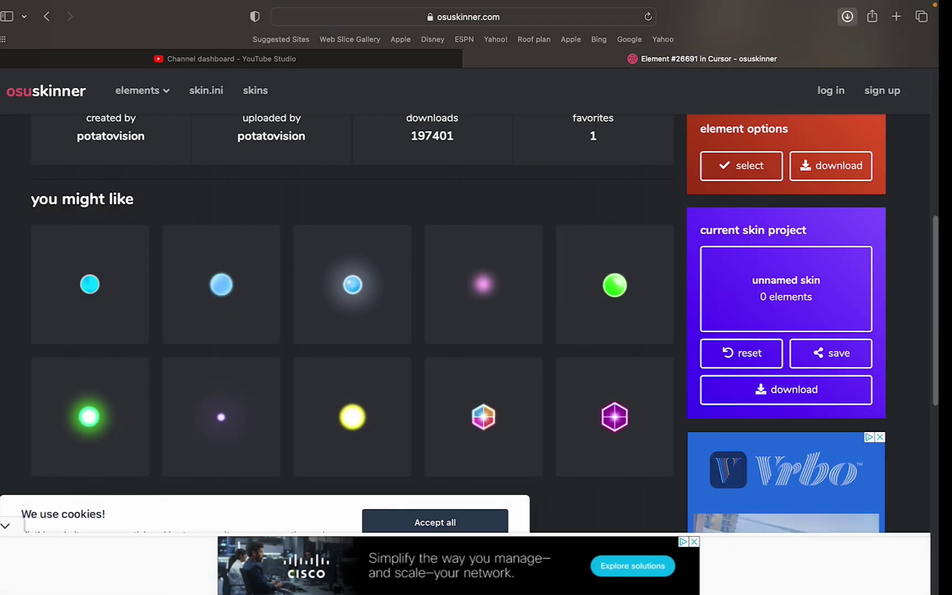
# Show the downloaded Cursor.zip in Finder, move the extracted Cursor folder from Downloads to the Desktop, and open it
pyautogui.click(848, 16)
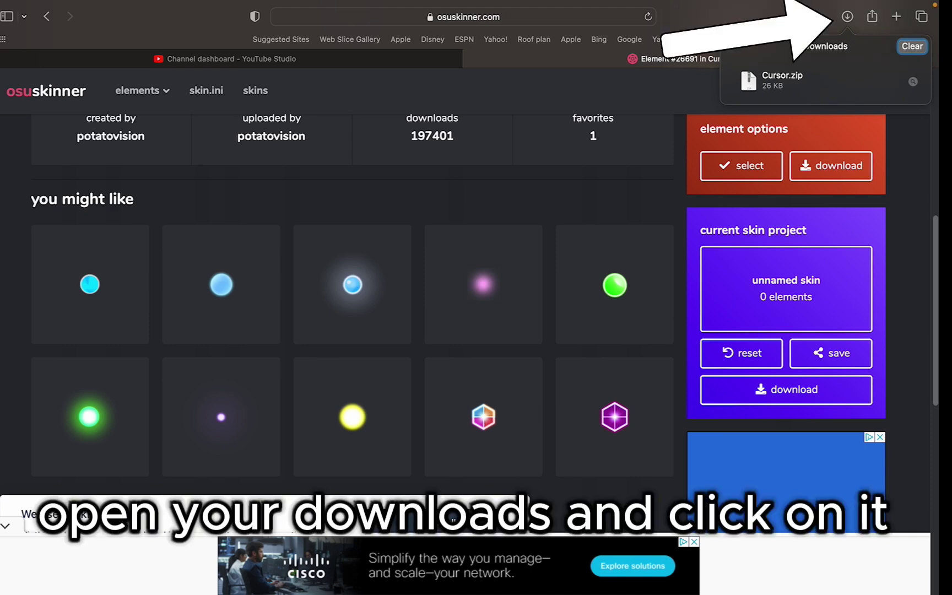
pyautogui.doubleClick(783, 80)
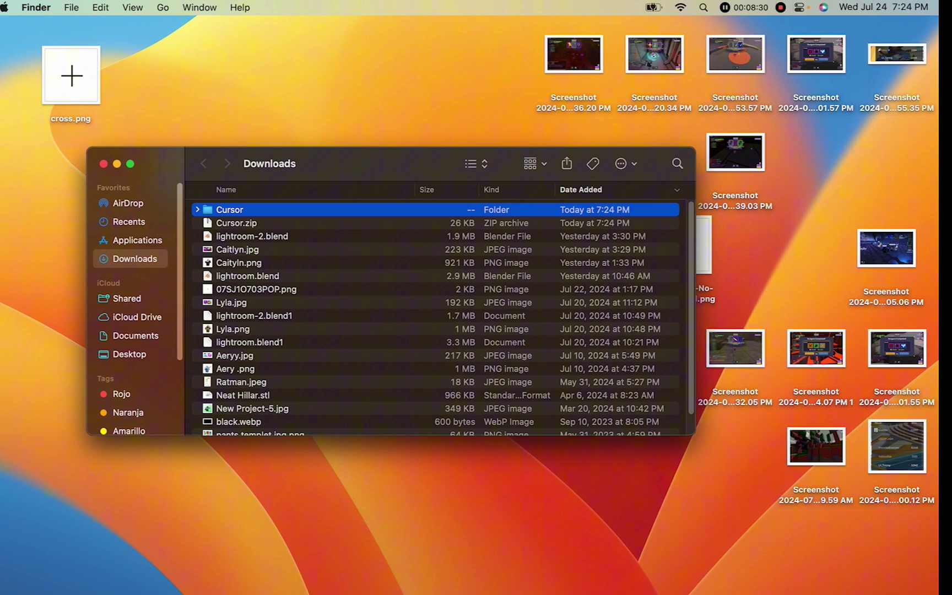
pyautogui.moveTo(229, 209); pyautogui.dragTo(166, 83)
pyautogui.doubleClick(165, 83)
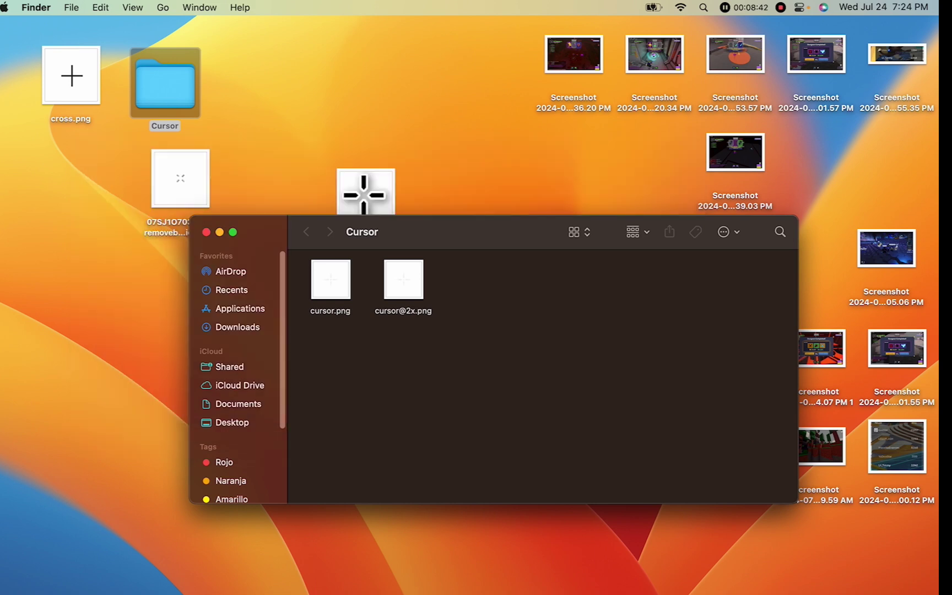
# Move cursor.png from the Cursor folder onto the Desktop and send the Cursor folder to the Trash
pyautogui.moveTo(330, 279); pyautogui.dragTo(401, 106)
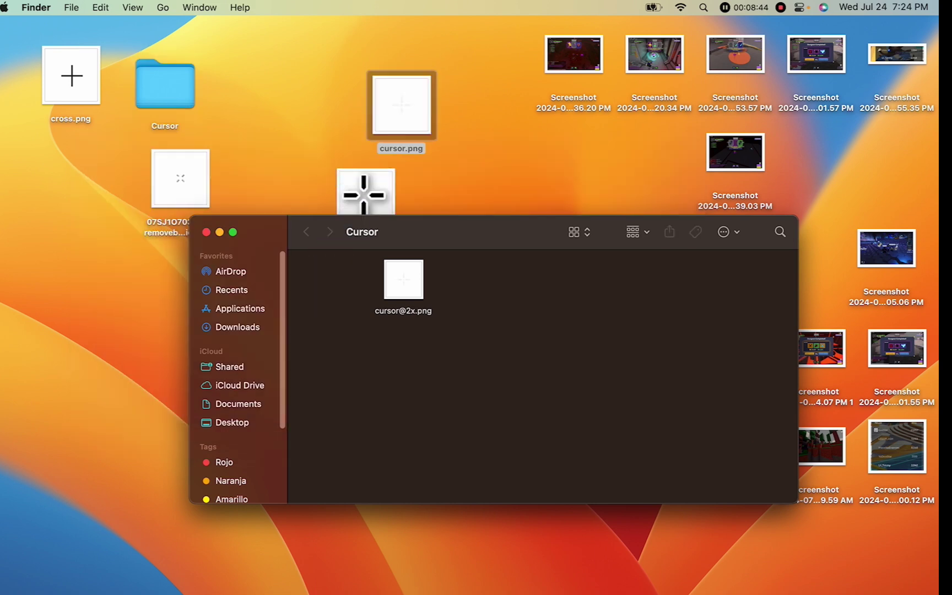
pyautogui.rightClick(171, 87)
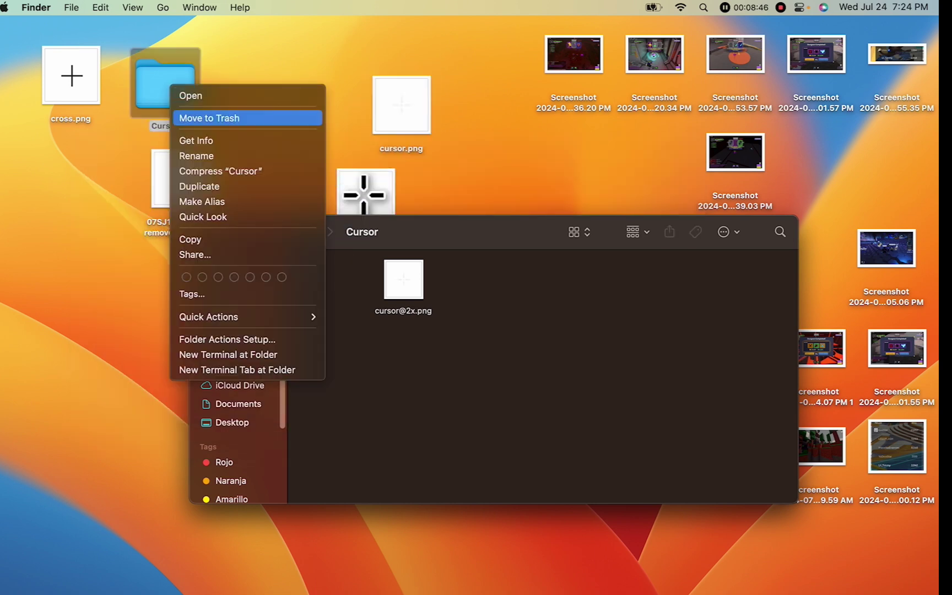
pyautogui.click(202, 118)
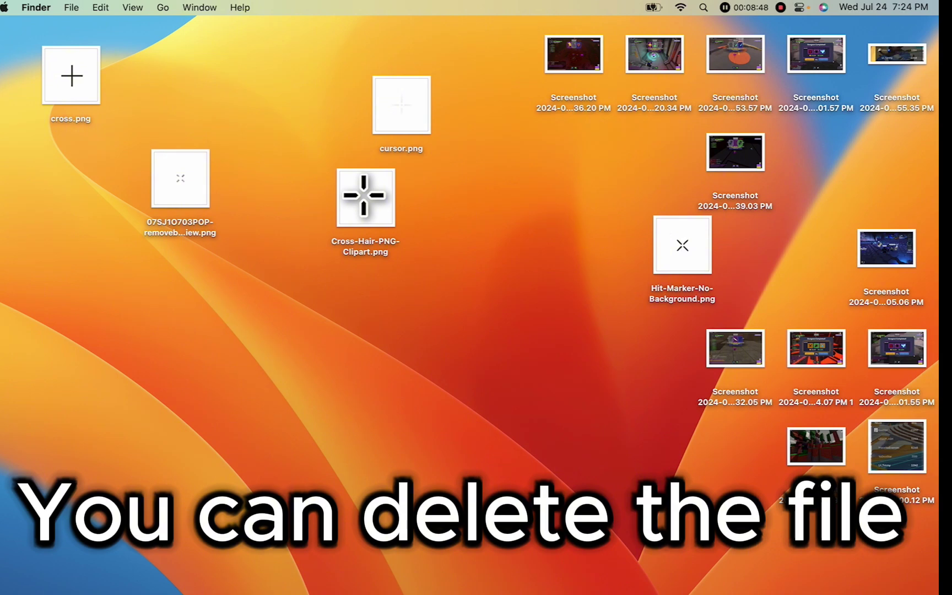
pyautogui.moveTo(402, 106); pyautogui.dragTo(382, 109)
# Reveal Roblox in Finder and open the Contents folder of its package
pyautogui.moveTo(389, 592)
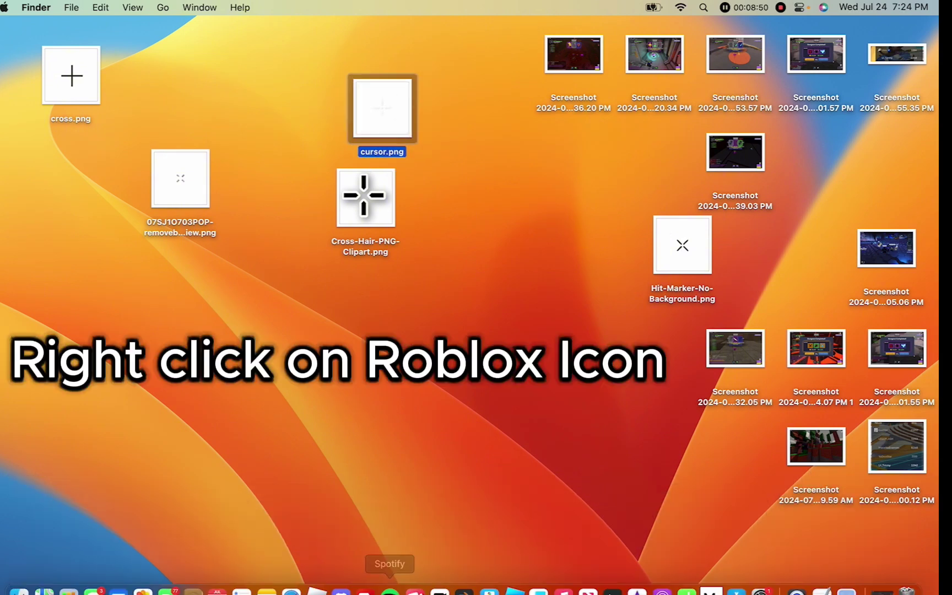
pyautogui.rightClick(315, 576)
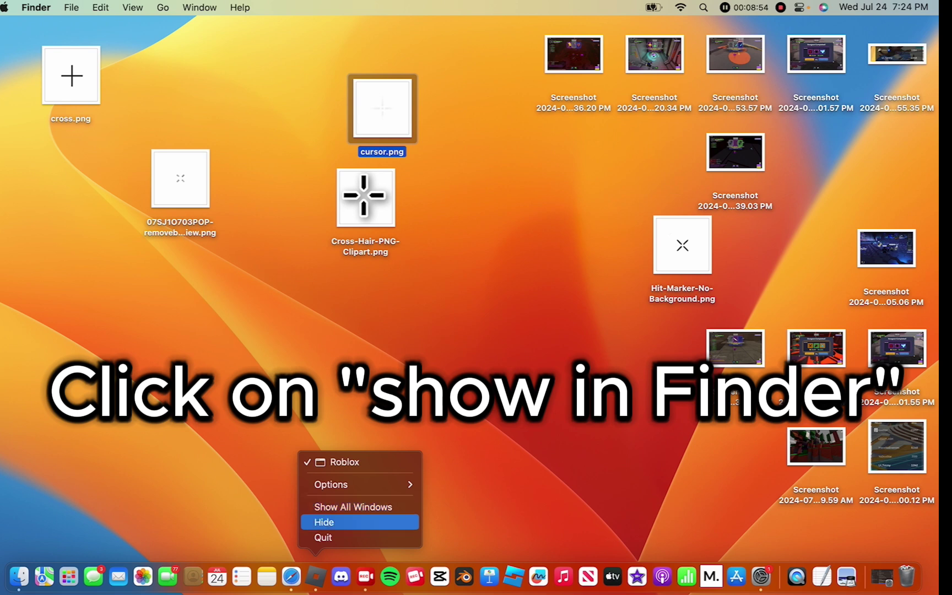
pyautogui.moveTo(358, 484)
pyautogui.click(465, 514)
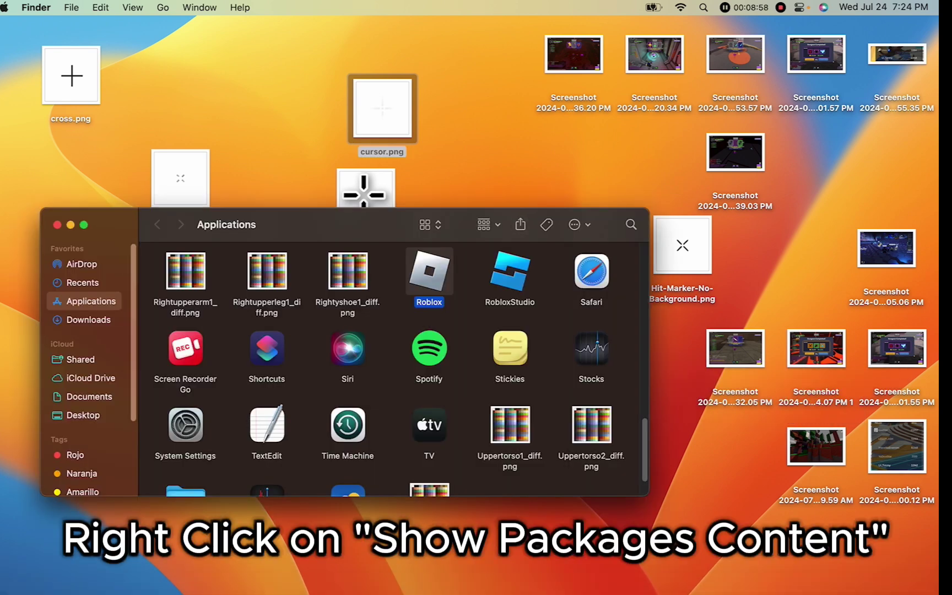
pyautogui.rightClick(431, 273)
pyautogui.click(463, 300)
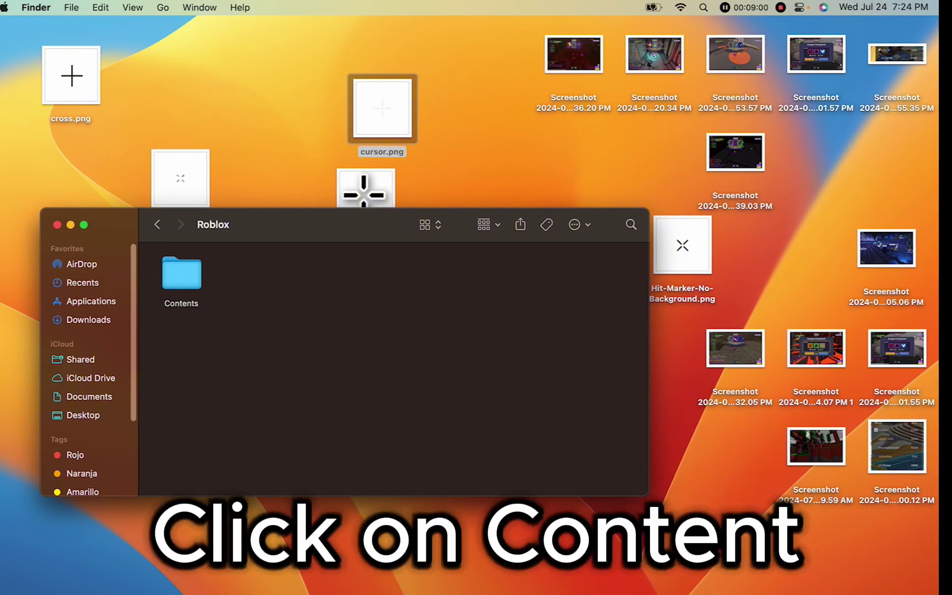
pyautogui.doubleClick(181, 274)
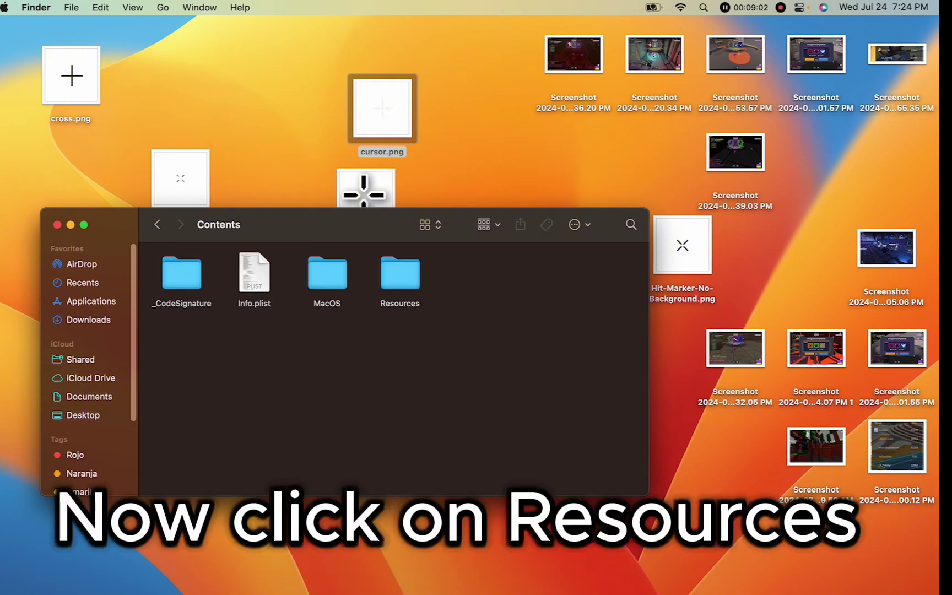
# Open the textures folder inside Resources > content of the Roblox package
pyautogui.doubleClick(400, 274)
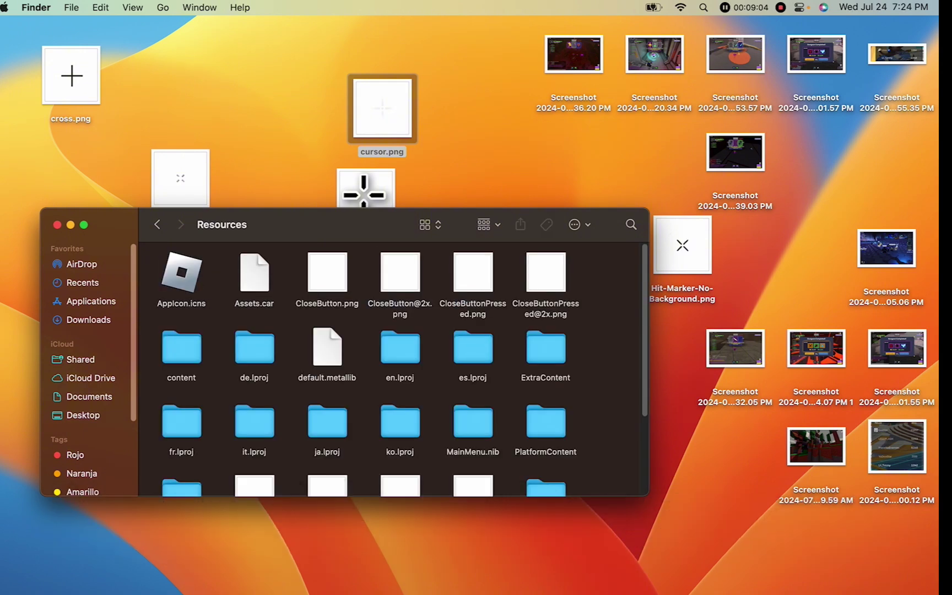
pyautogui.press('super+Down')
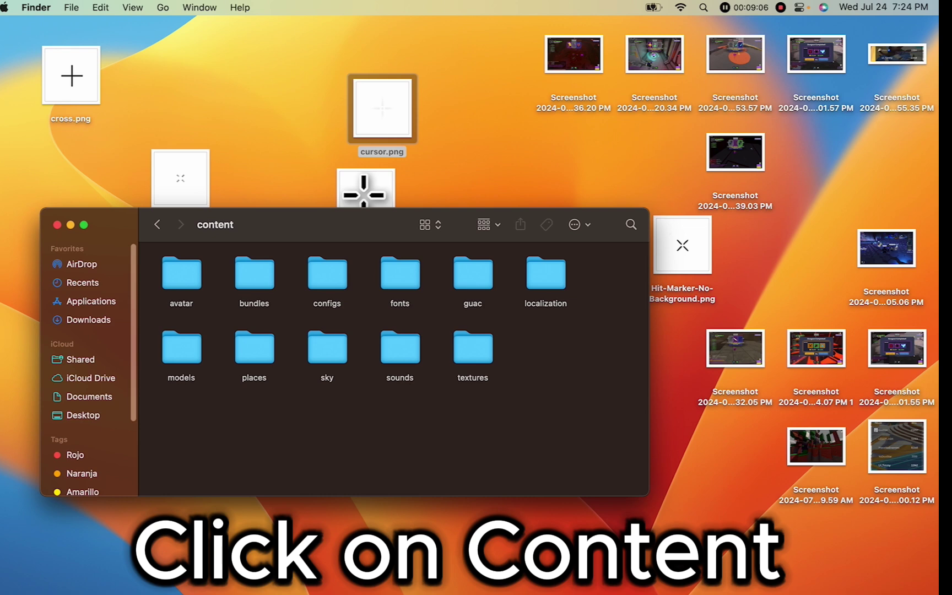
pyautogui.doubleClick(473, 349)
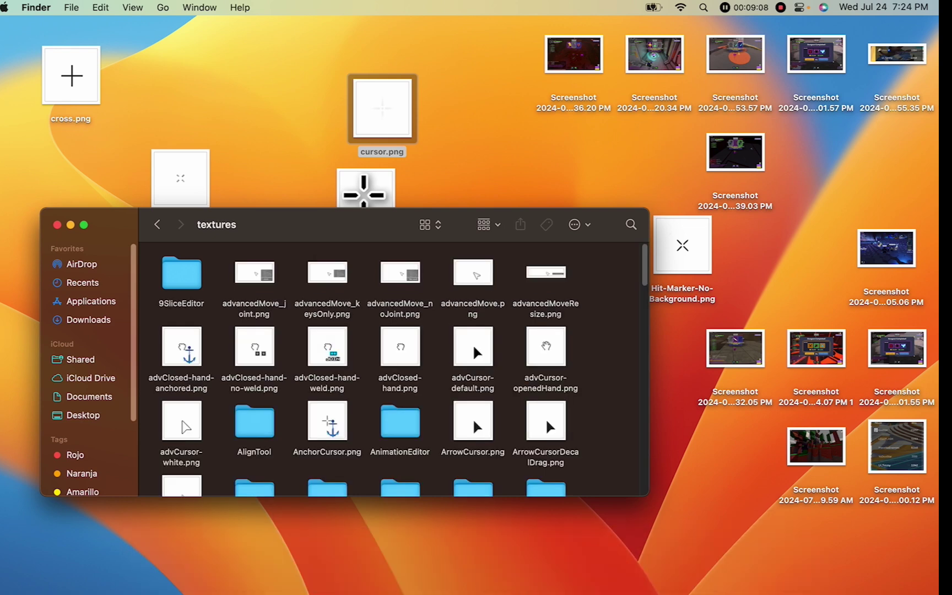
# Open the KeyboardMouse folder inside Cursors and shift its window so the cursor.png file on the Desktop stays accessible
pyautogui.scroll(-2, 363, 369)
pyautogui.scroll(-7, 364, 369)
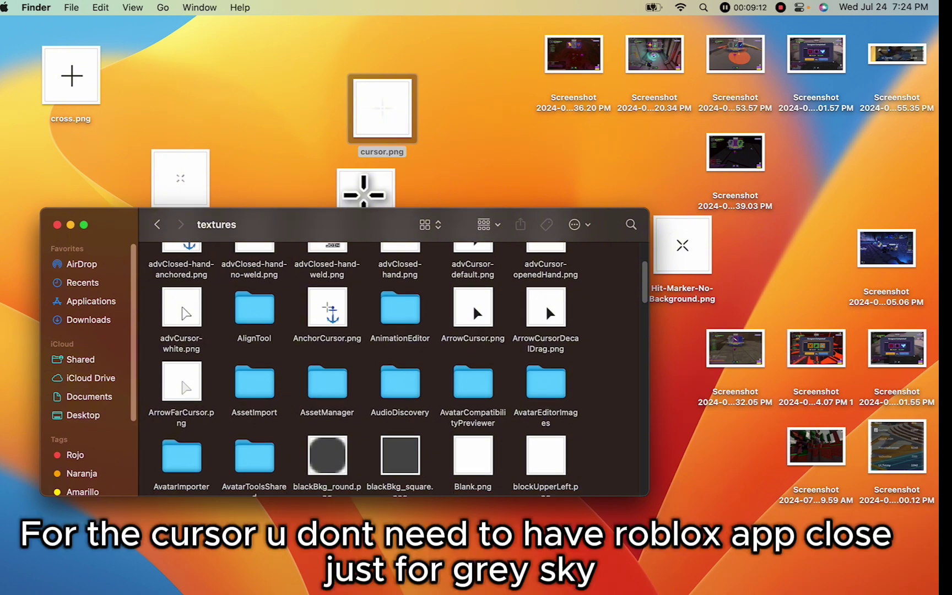
pyautogui.scroll(-10, 398, 369)
pyautogui.scroll(-6, 398, 369)
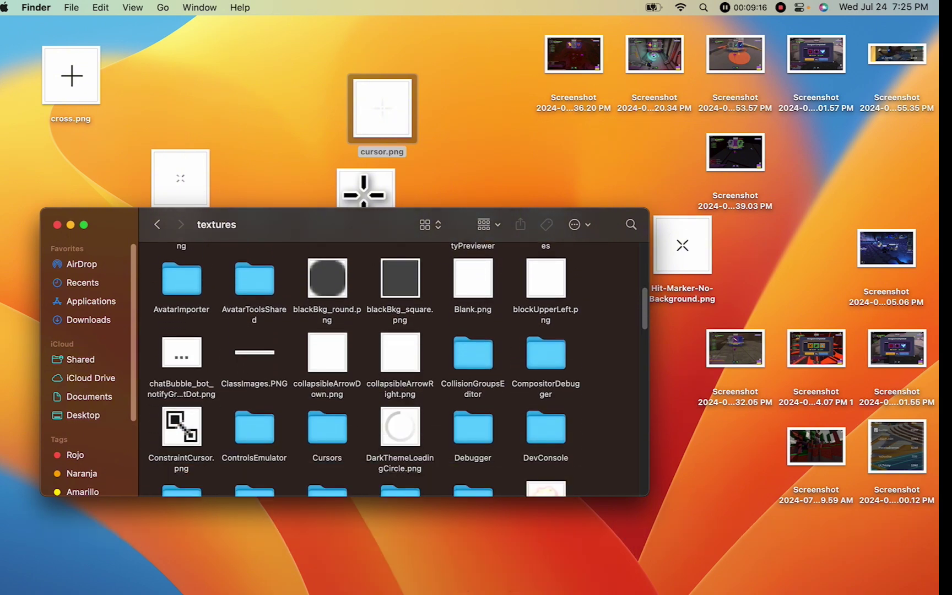
pyautogui.doubleClick(327, 428)
pyautogui.rightClick(408, 278)
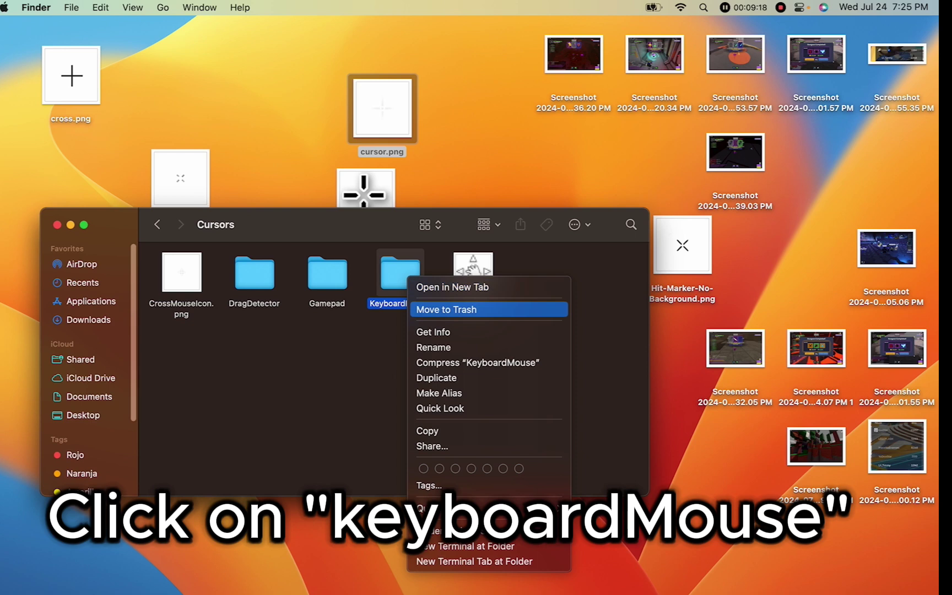
pyautogui.press('Escape')
pyautogui.doubleClick(402, 275)
pyautogui.moveTo(342, 225); pyautogui.dragTo(361, 239)
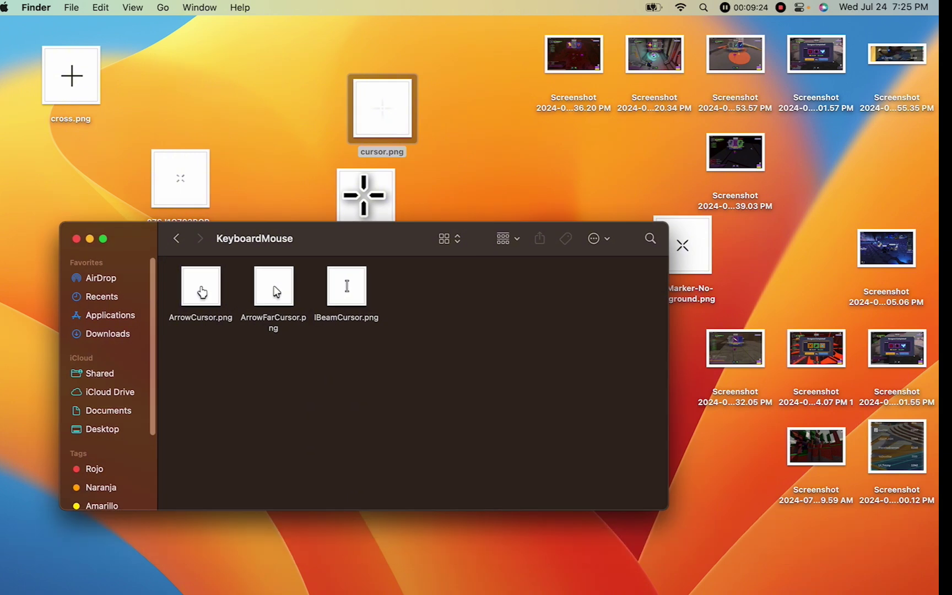
# Duplicate cursor.png on the Desktop and move the copy into the KeyboardMouse folder
pyautogui.rightClick(382, 115)
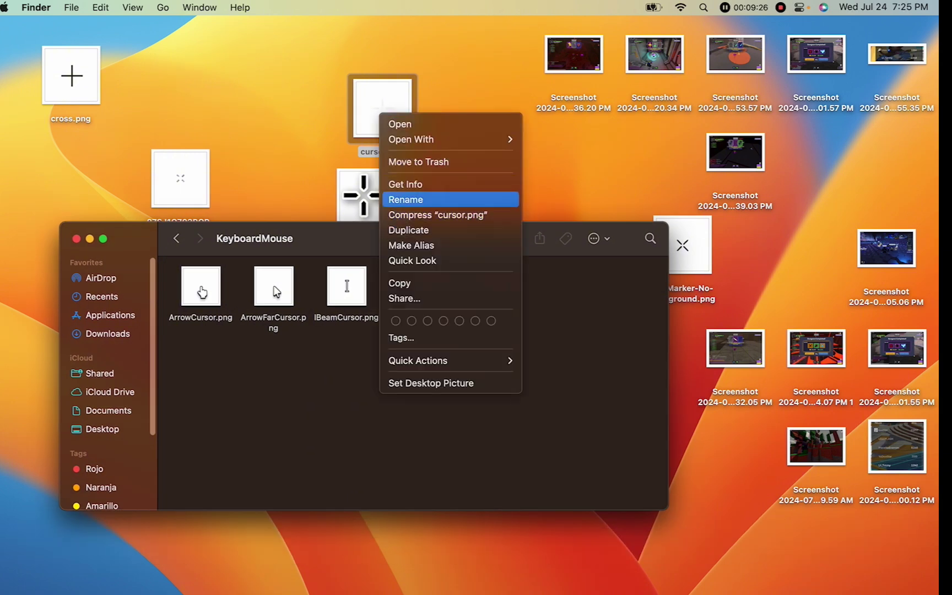
pyautogui.click(410, 231)
pyautogui.moveTo(414, 140); pyautogui.dragTo(428, 316)
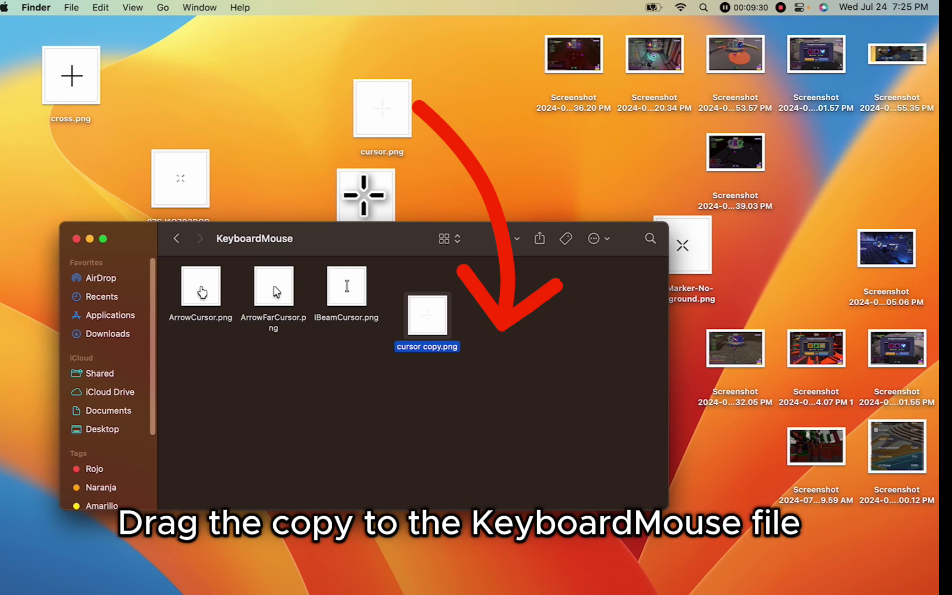
# Duplicate the cursor copy two more times in KeyboardMouse and line up the three copies below the original cursor images
pyautogui.rightClick(419, 299)
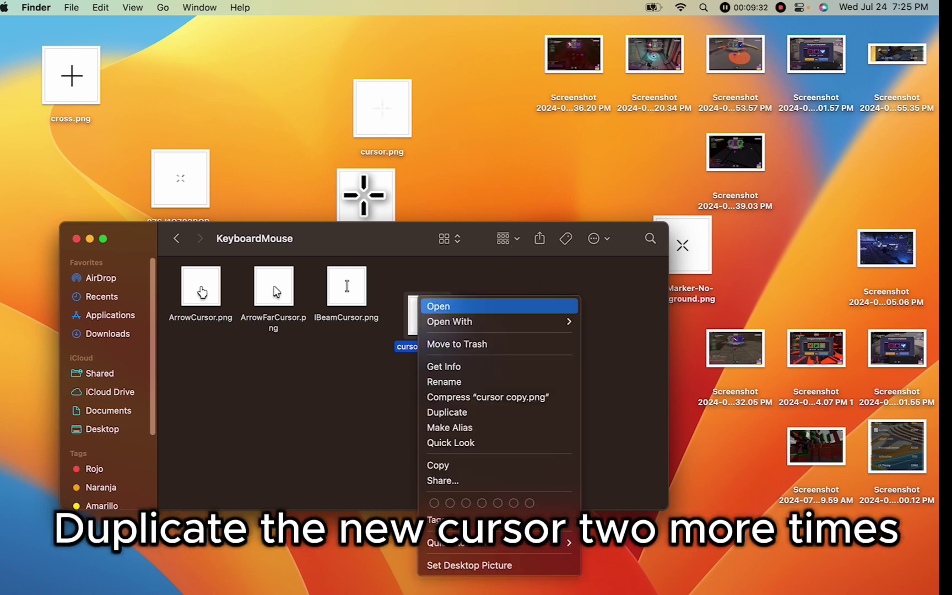
pyautogui.click(447, 413)
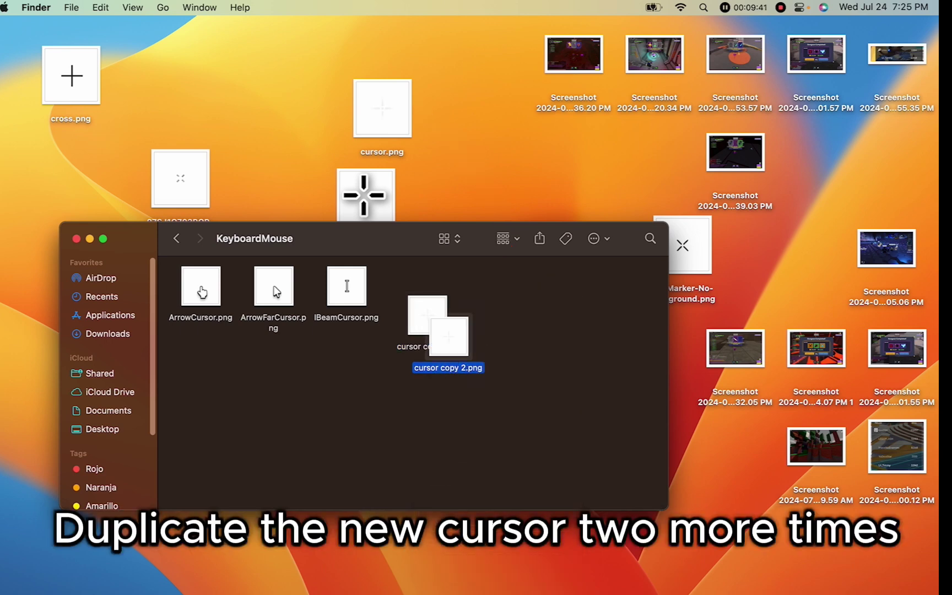
pyautogui.rightClick(458, 313)
pyautogui.click(478, 429)
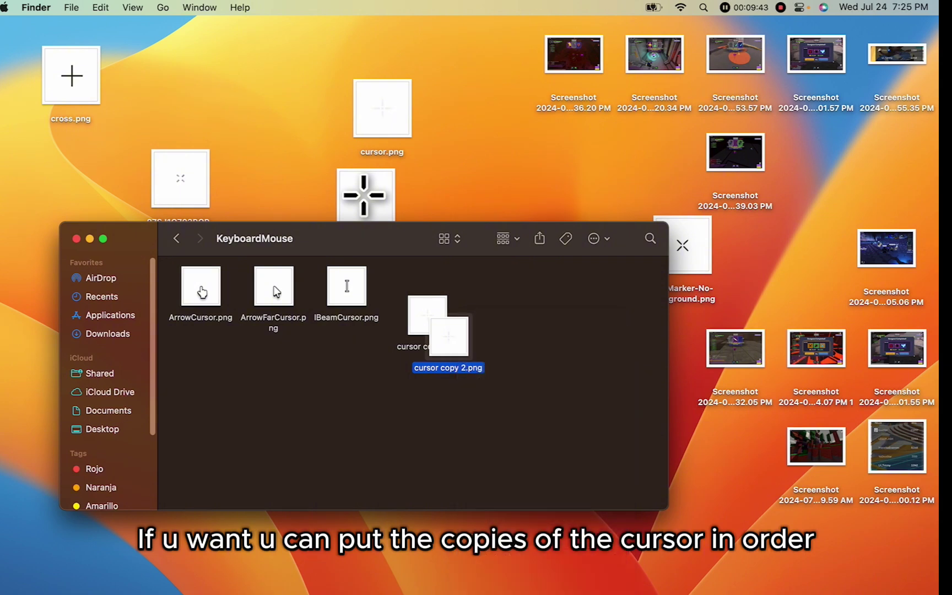
pyautogui.moveTo(470, 358); pyautogui.dragTo(201, 347)
pyautogui.moveTo(449, 338); pyautogui.dragTo(274, 347)
pyautogui.moveTo(427, 315); pyautogui.dragTo(368, 353)
# Copy the name of ArrowCursor.png, move that original to the Trash, and rename cursor copy 3.png as ArrowCursor.png
pyautogui.rightClick(188, 287)
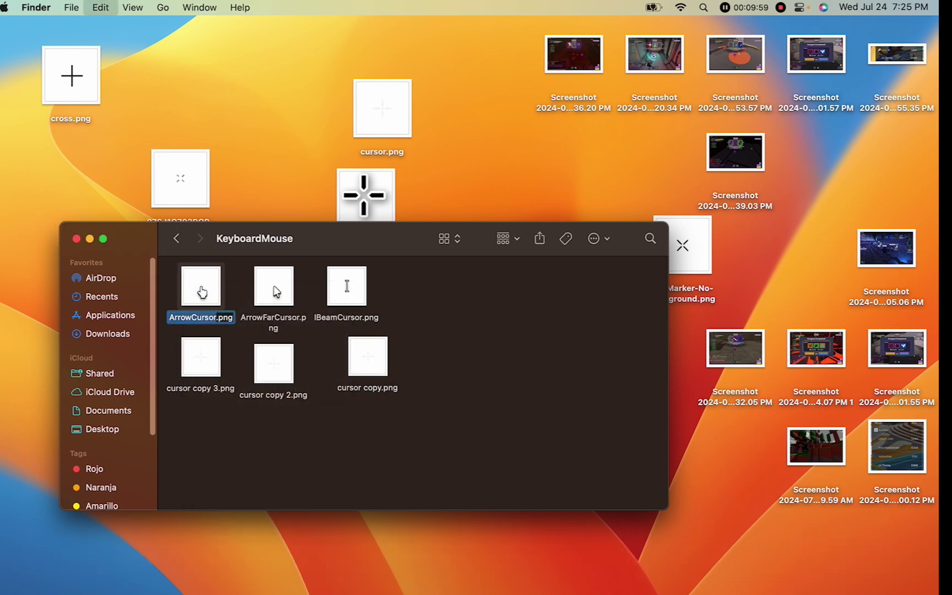
pyautogui.rightClick(209, 285)
pyautogui.click(245, 329)
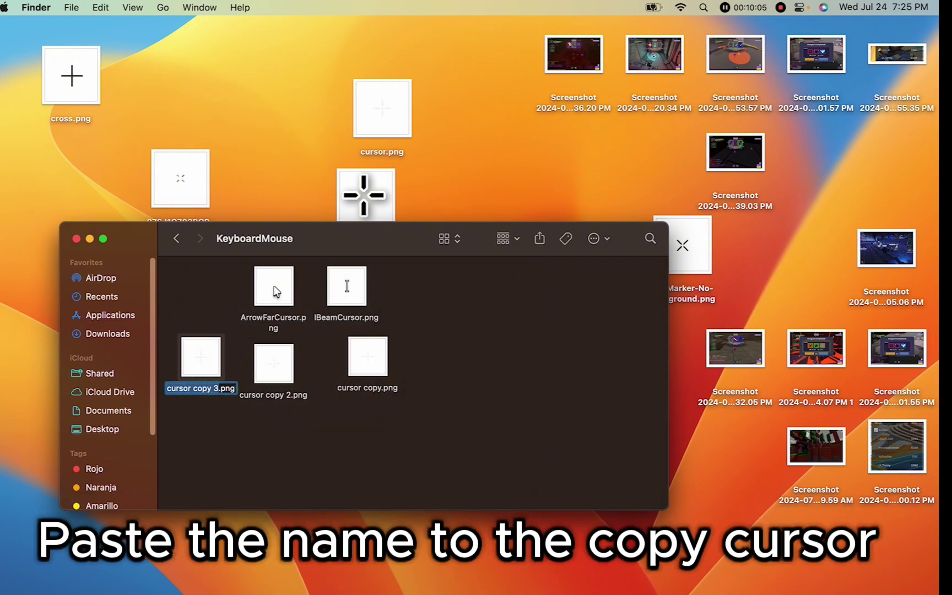
pyautogui.rightClick(191, 369)
pyautogui.press('Return')
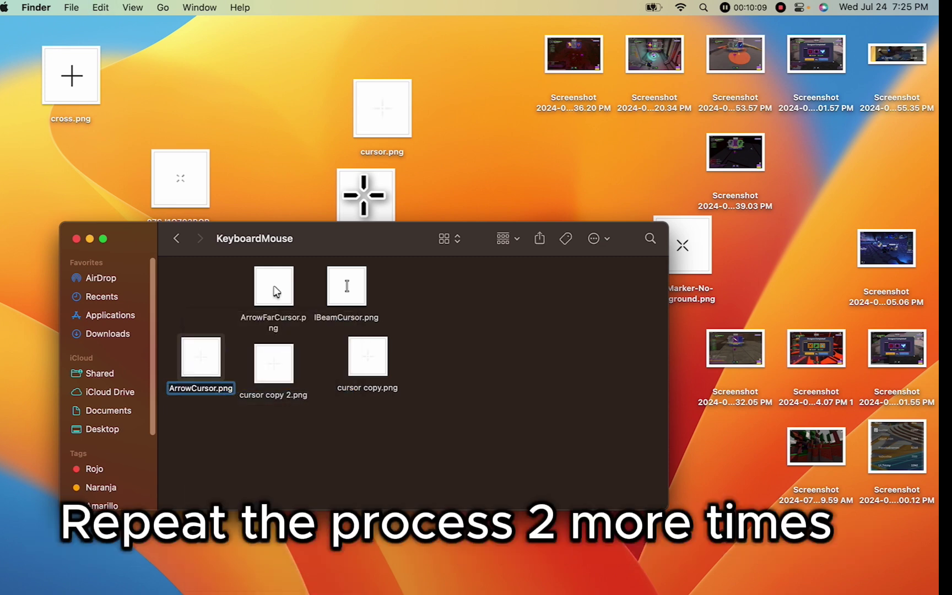
# Copy the name of ArrowFarCursor.png, move that original to the Trash, and rename cursor copy 2.png as ArrowFarCursor.png
pyautogui.rightClick(275, 292)
pyautogui.press('Down')
pyautogui.press('Down')
pyautogui.press('Down')
pyautogui.press('Down')
pyautogui.press('Down')
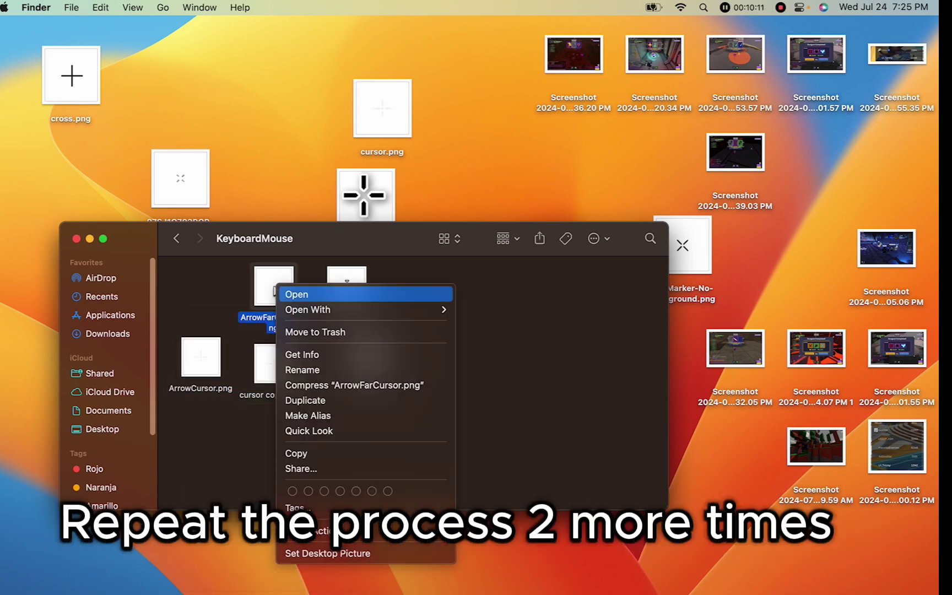
pyautogui.press('Return')
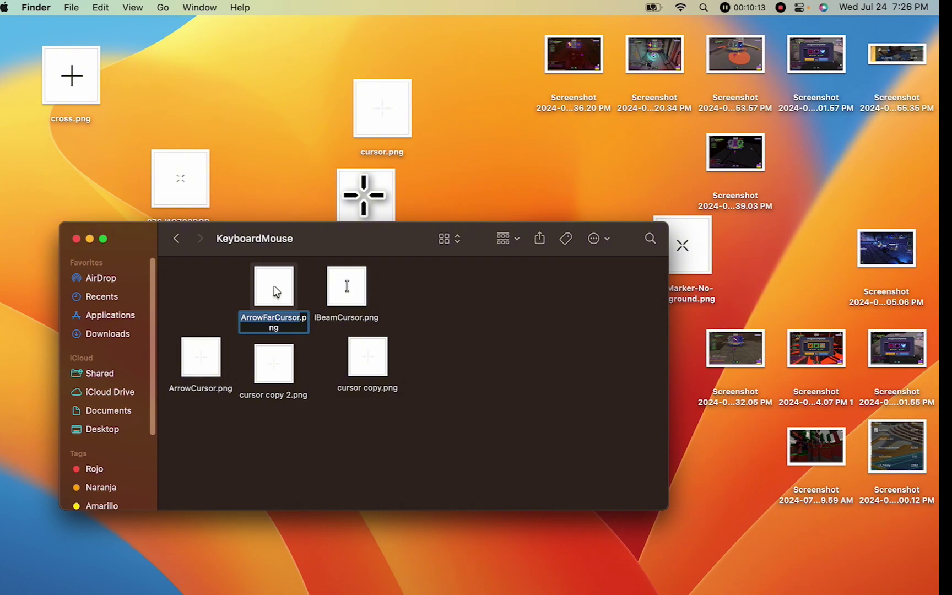
pyautogui.rightClick(276, 292)
pyautogui.press('Down')
pyautogui.press('Down')
pyautogui.press('Down')
pyautogui.press('Return')
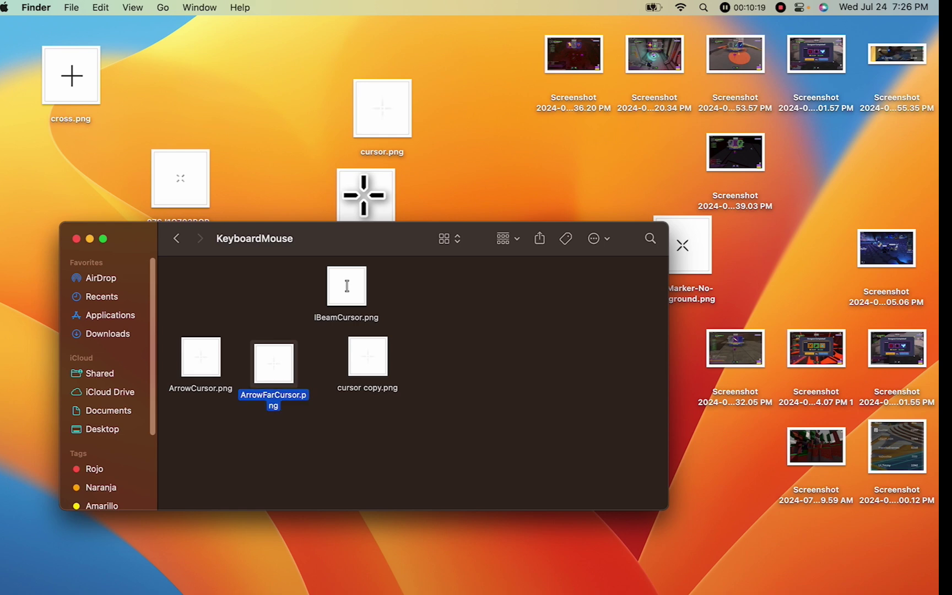
# Copy the name of IBeamCursor.png, move that original to the Trash, and rename cursor copy.png as IBeamCursor.png
pyautogui.rightClick(347, 285)
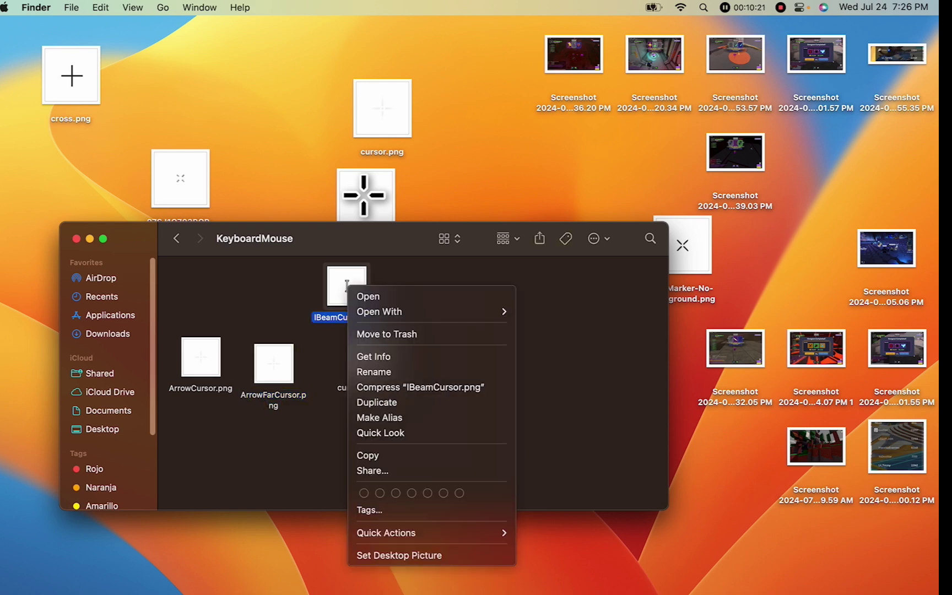
pyautogui.press('Down')
pyautogui.press('Down')
pyautogui.press('Down')
pyautogui.press('Return')
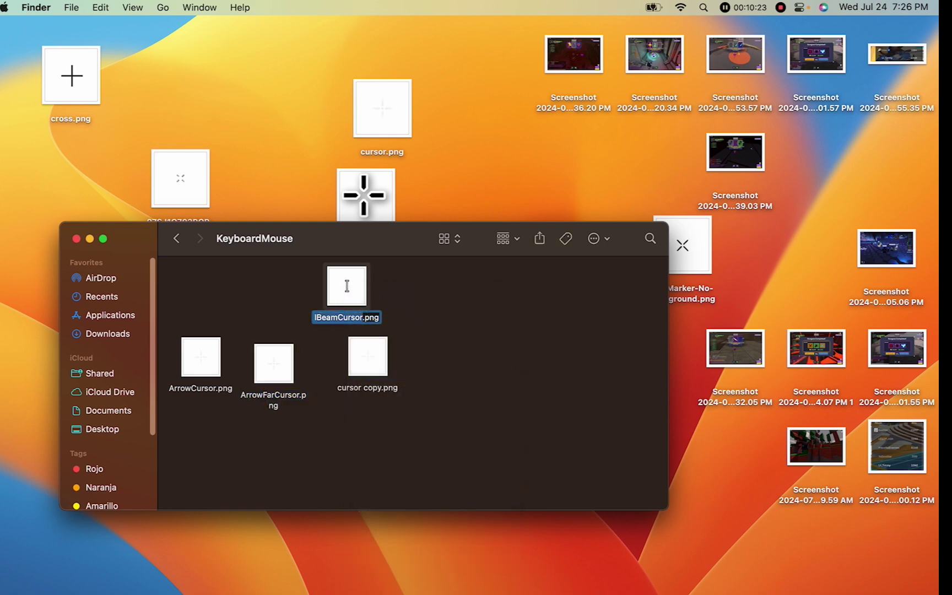
pyautogui.rightClick(354, 277)
pyautogui.click(392, 327)
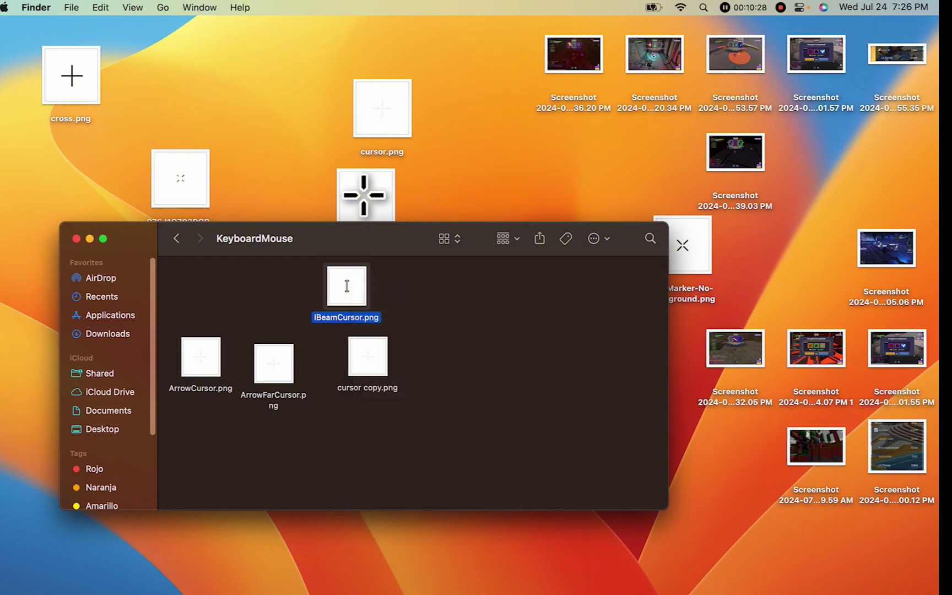
pyautogui.rightClick(373, 358)
pyautogui.press('Down')
pyautogui.press('Return')
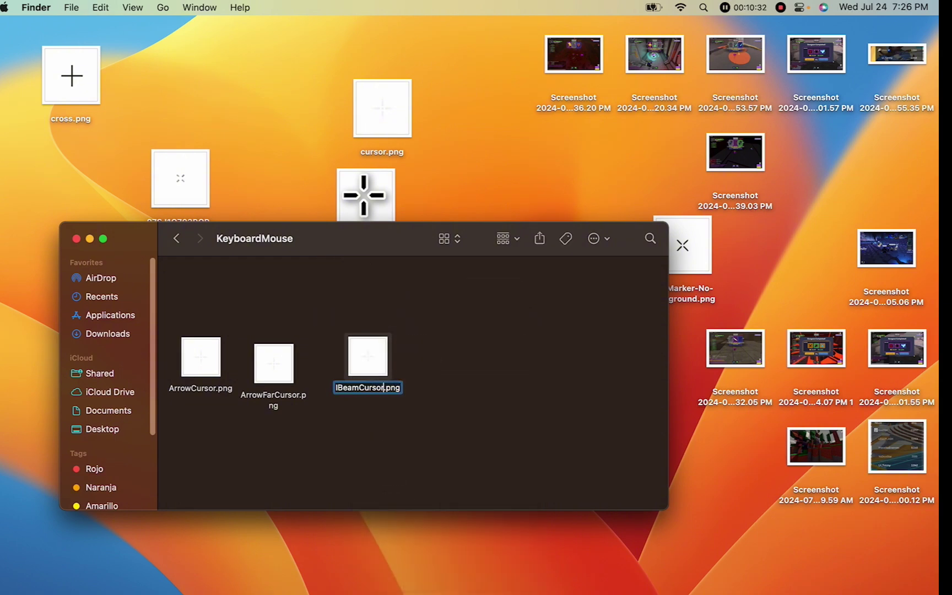
# Arrange the three renamed cursor images in a row at the top of the KeyboardMouse folder and close the Finder window
pyautogui.moveTo(368, 356); pyautogui.dragTo(367, 302)
pyautogui.moveTo(274, 363); pyautogui.dragTo(281, 298)
pyautogui.moveTo(201, 357); pyautogui.dragTo(203, 302)
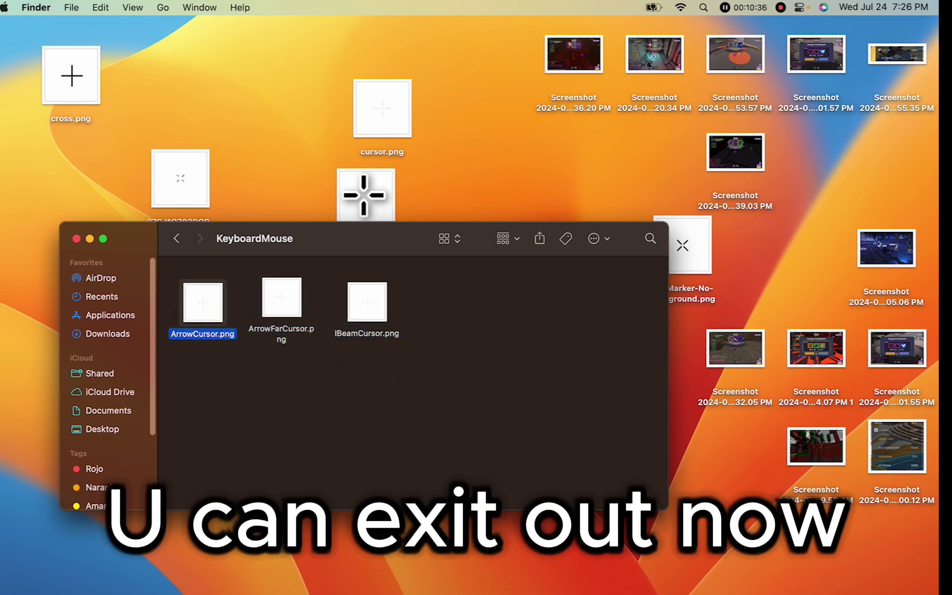
pyautogui.click(77, 238)
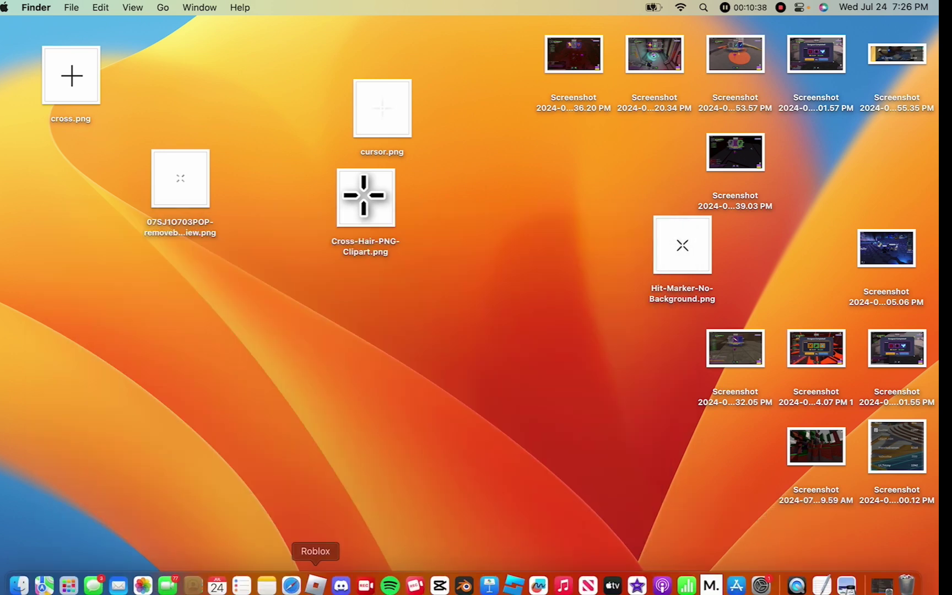
# Open Roblox and launch the BedWars experience from the home page
pyautogui.click(314, 573)
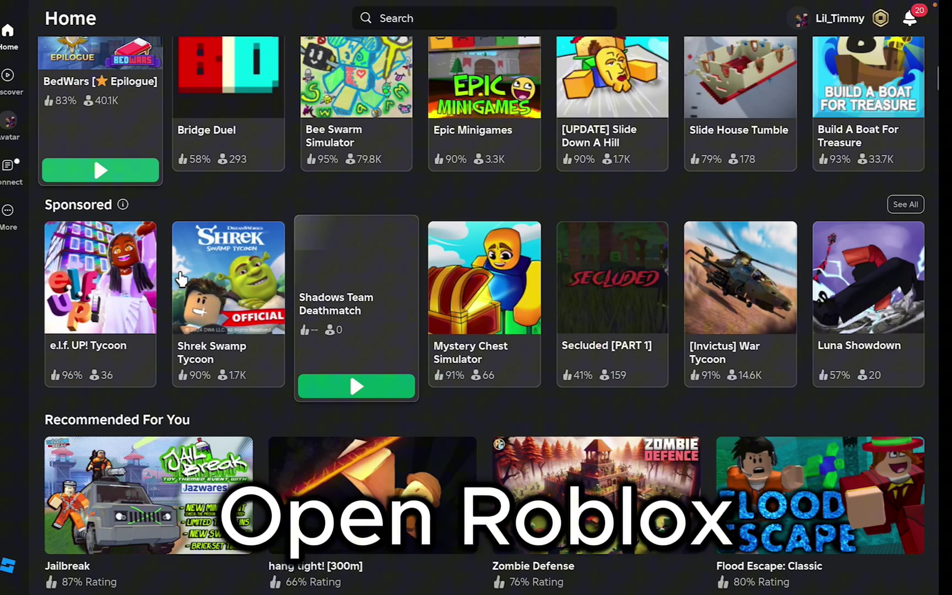
pyautogui.click(122, 173)
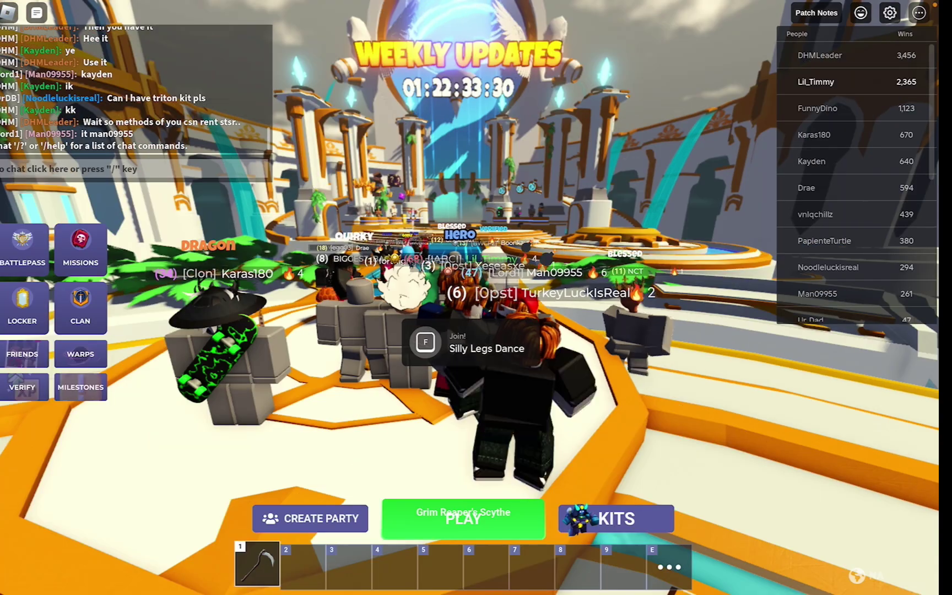
# Walk around the BedWars lobby and open and close the gamemode selection to check the custom cursor and grey sky
pyautogui.press('w')
pyautogui.press('a')
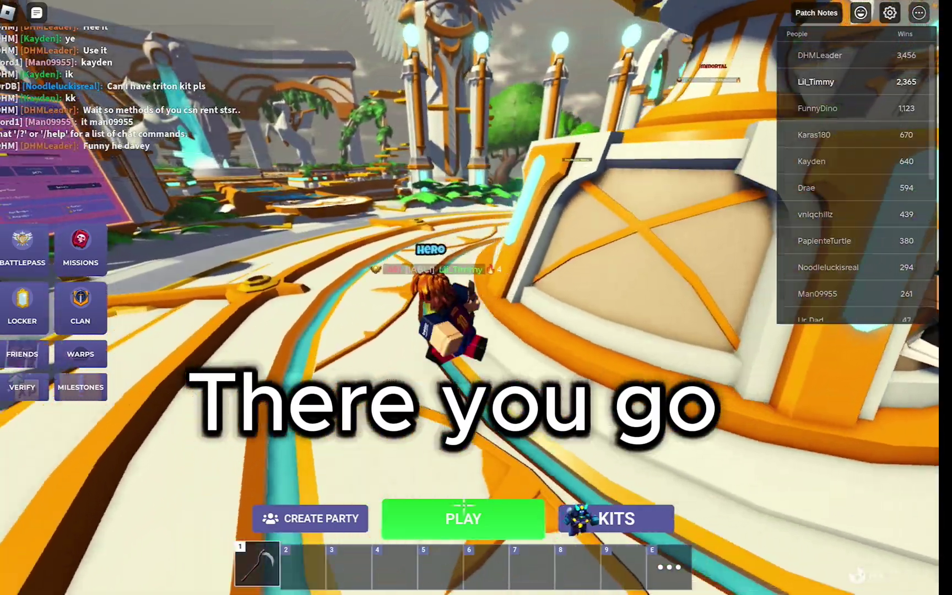
pyautogui.click(464, 508)
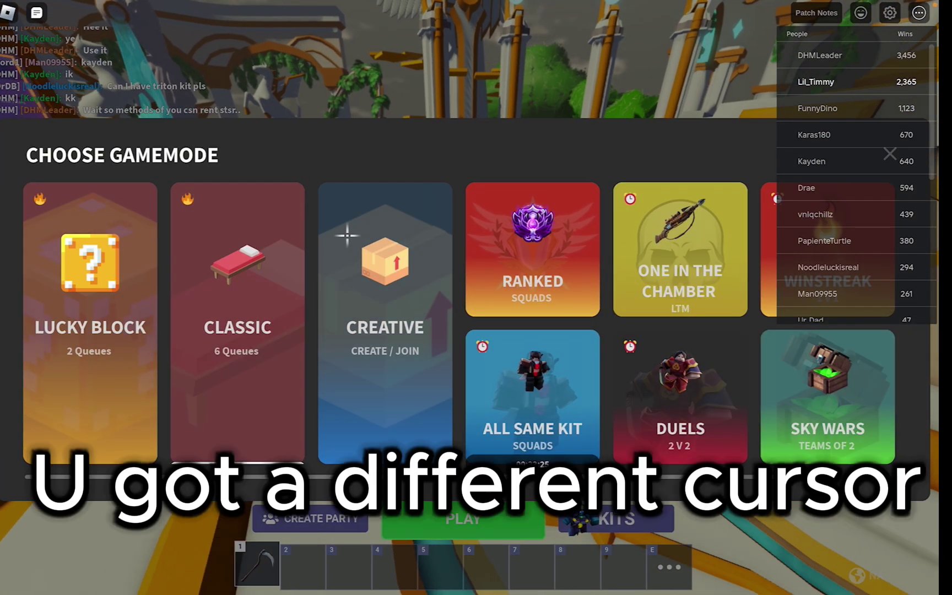
pyautogui.click(280, 436)
pyautogui.click(551, 89)
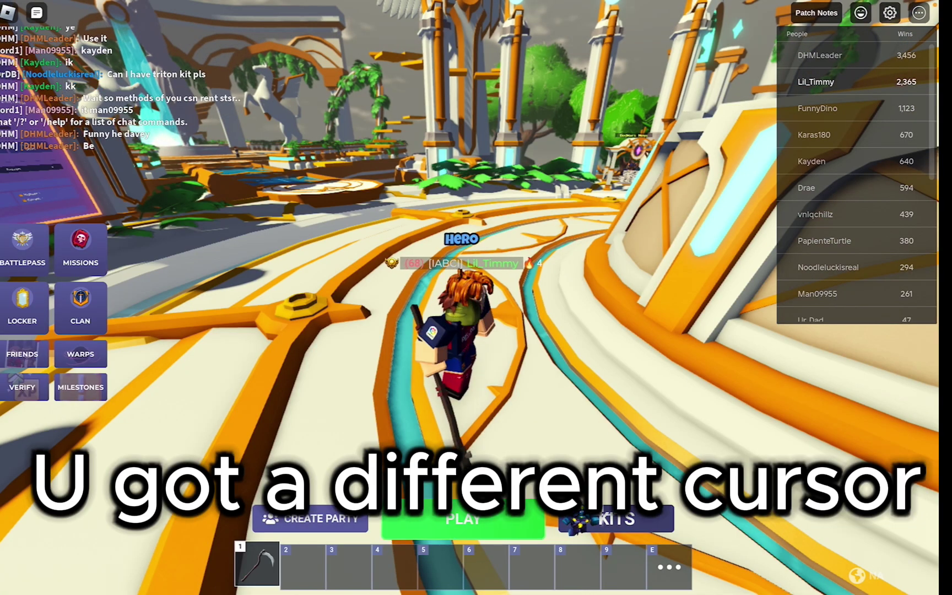
pyautogui.click(616, 518)
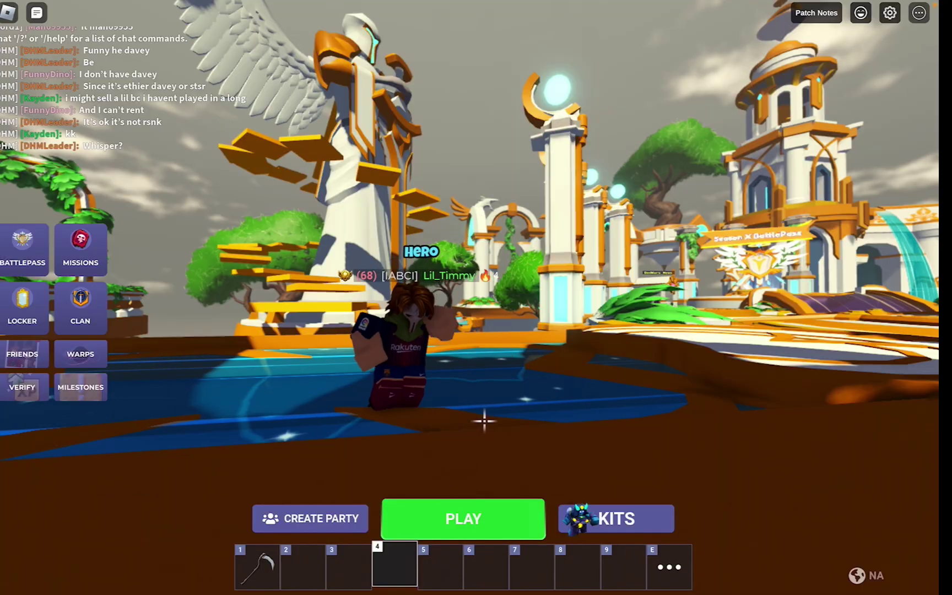
pyautogui.press('w')
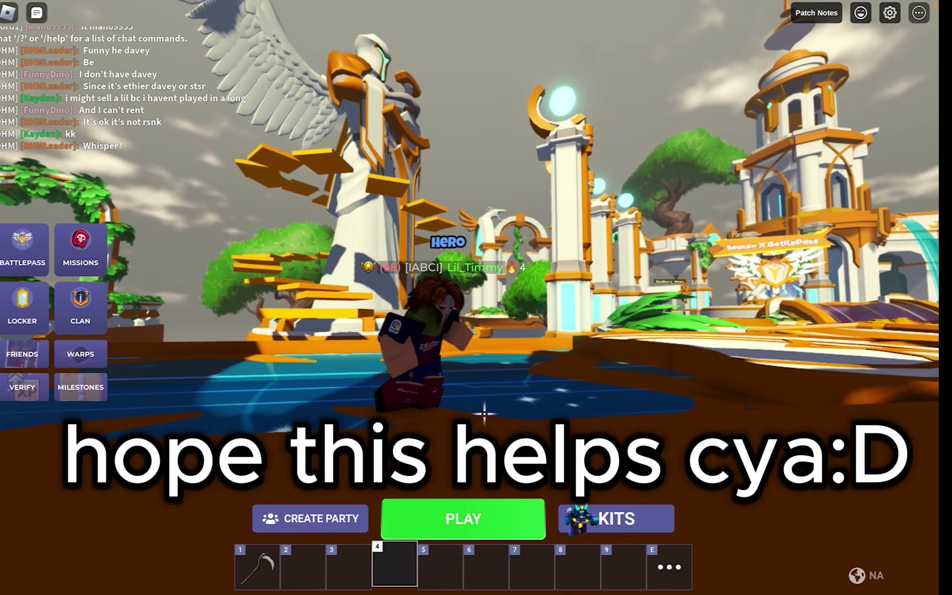